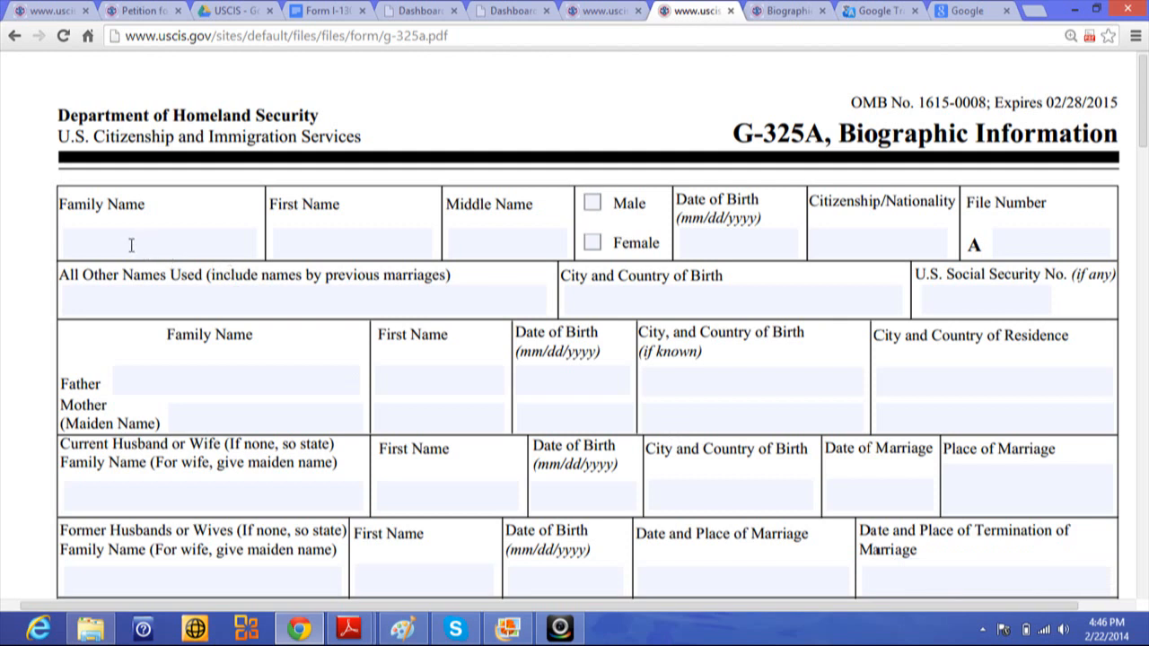
- Enter the applicant's family and first names and mark the sex as Male
{"action": "left_click", "coordinate": [95, 243]}
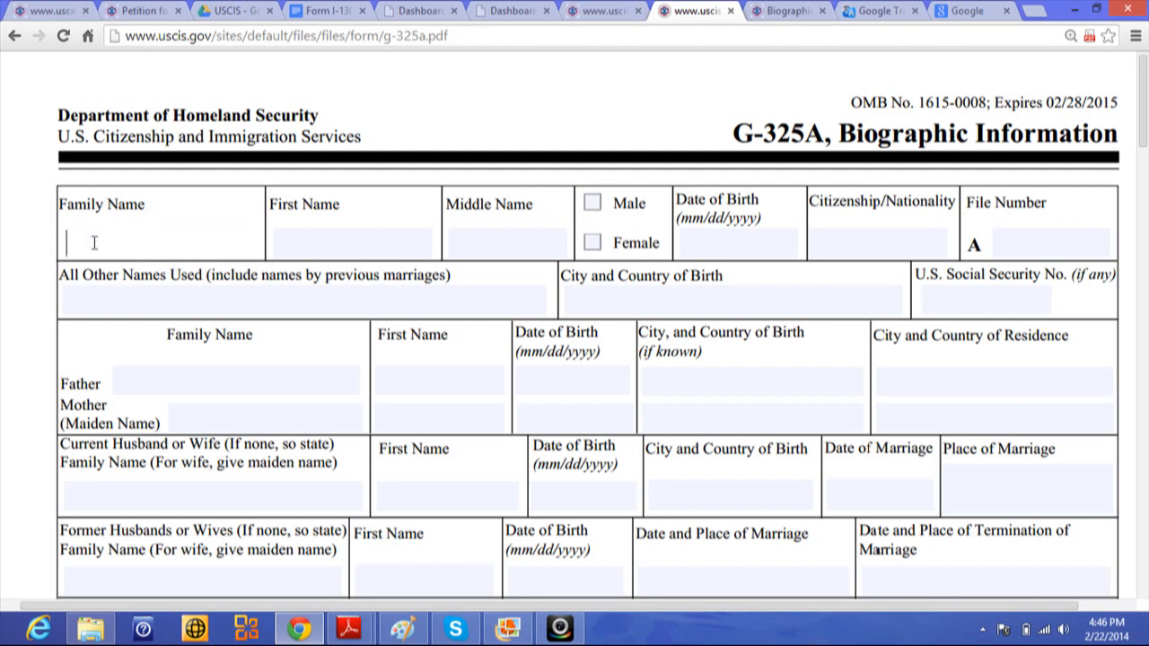
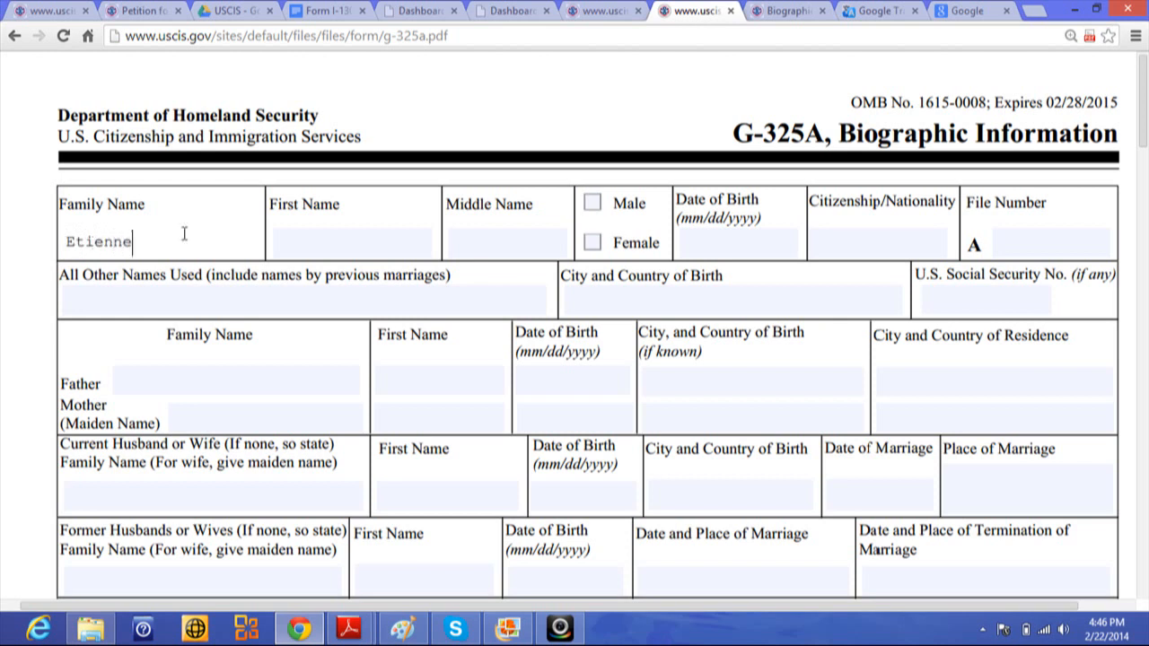
{"action": "left_click", "coordinate": [309, 247]}
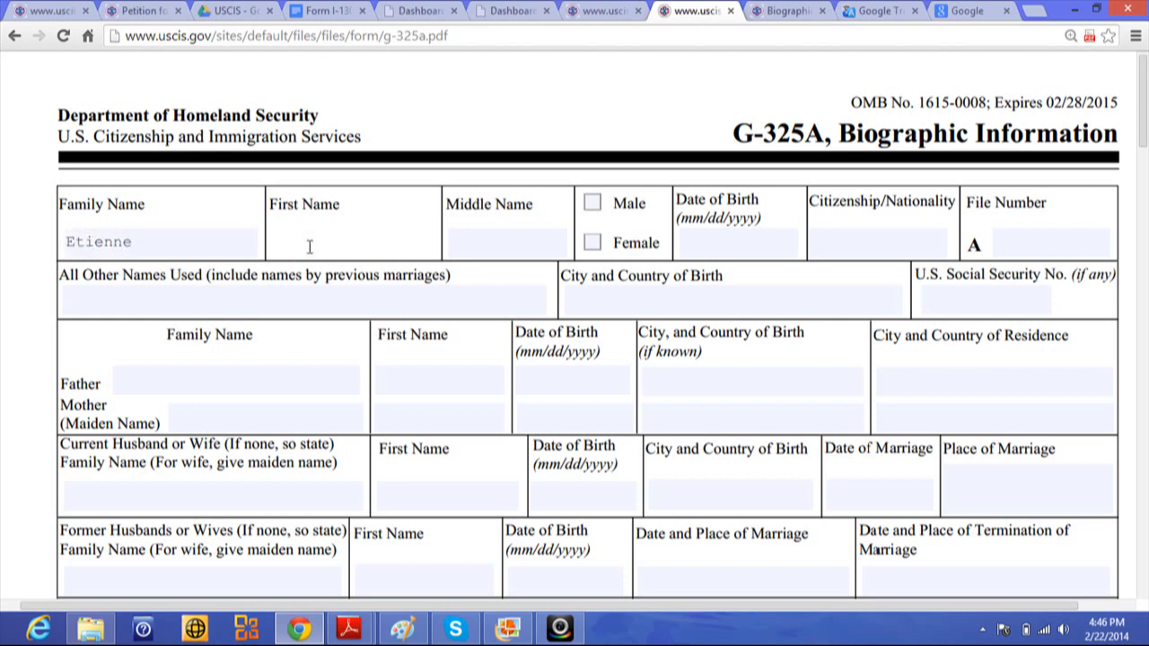
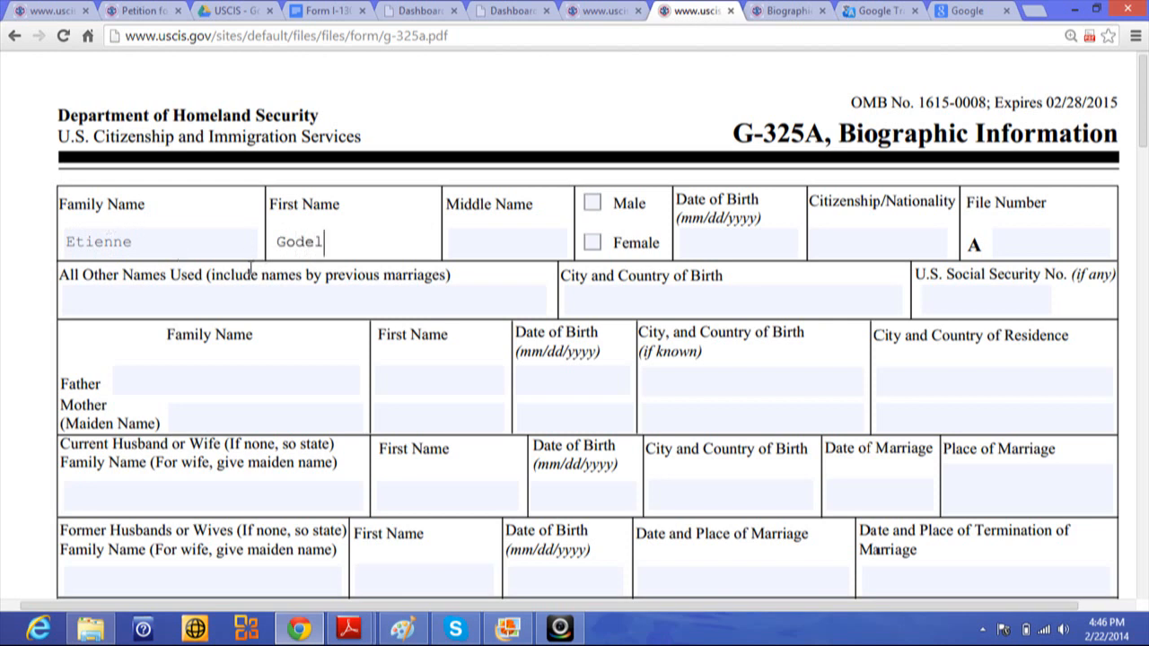
{"action": "left_click", "coordinate": [594, 205]}
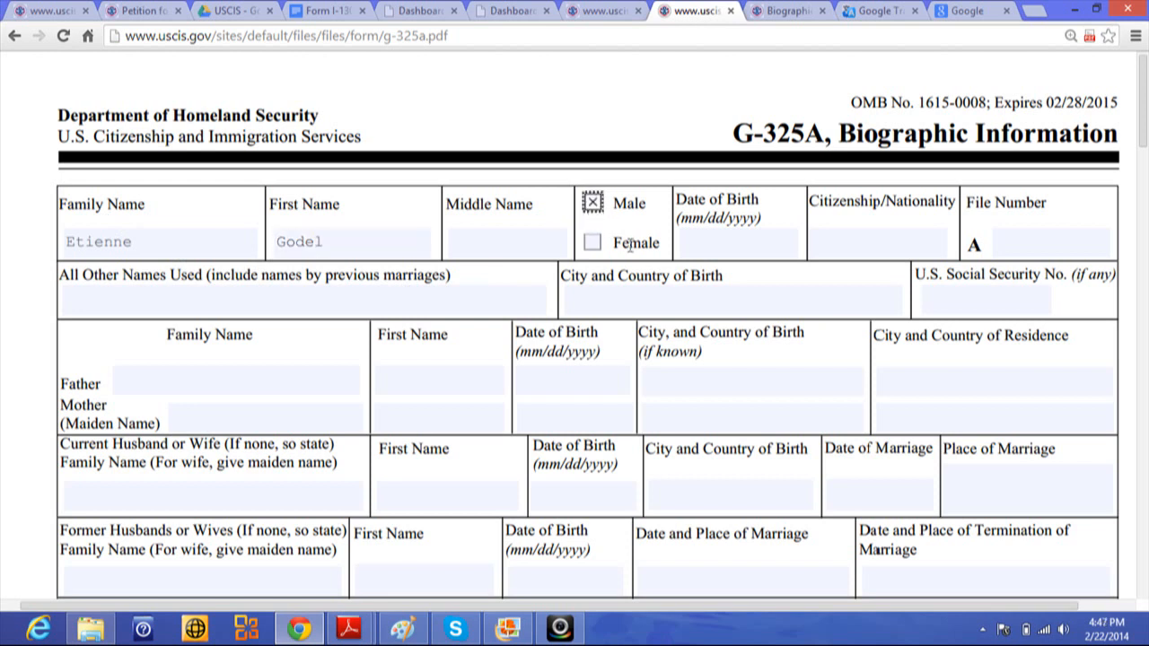
{"action": "left_click", "coordinate": [704, 243]}
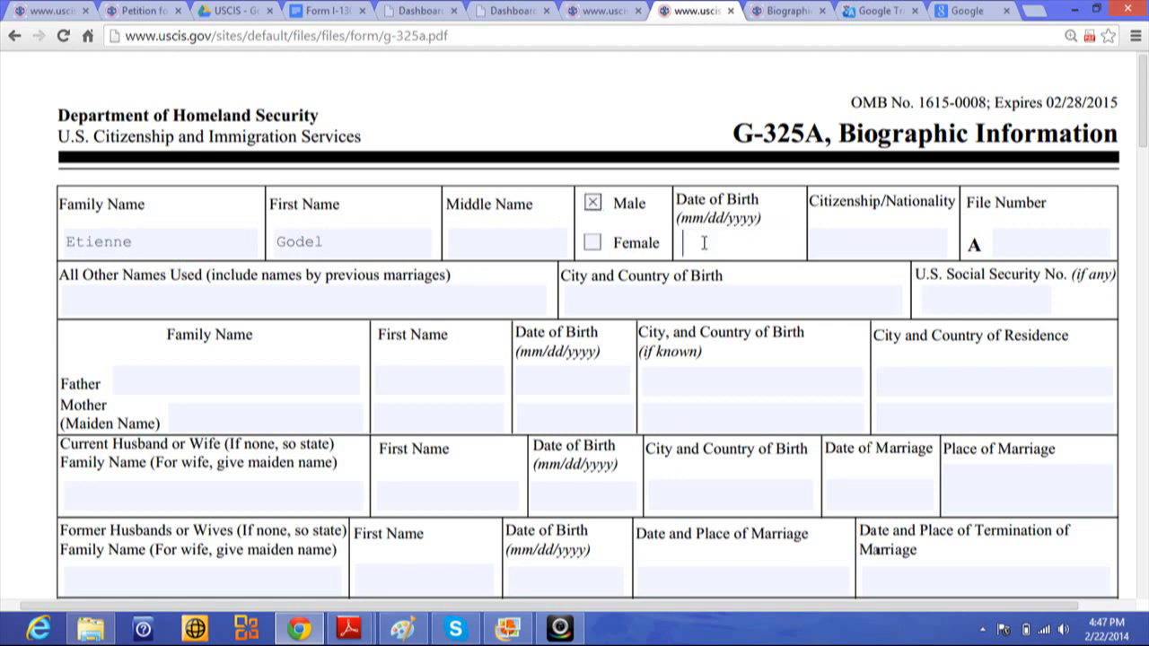
{"action": "left_click", "coordinate": [837, 241]}
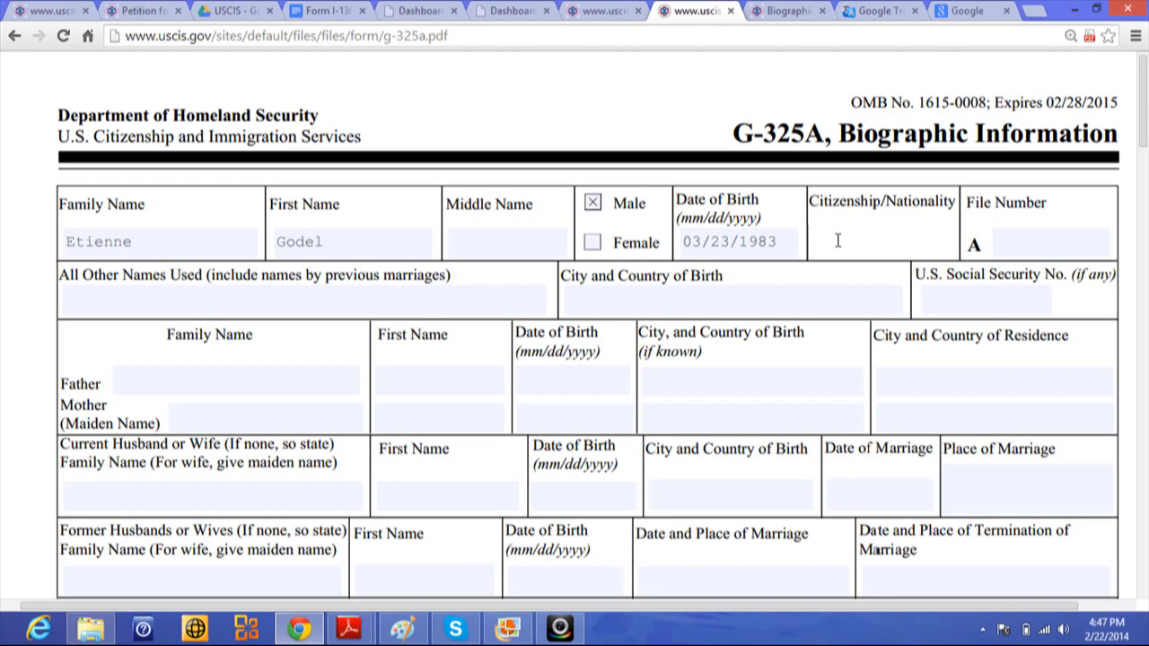
{"action": "type", "text": "Haitian"}
{"action": "left_click", "coordinate": [1012, 244]}
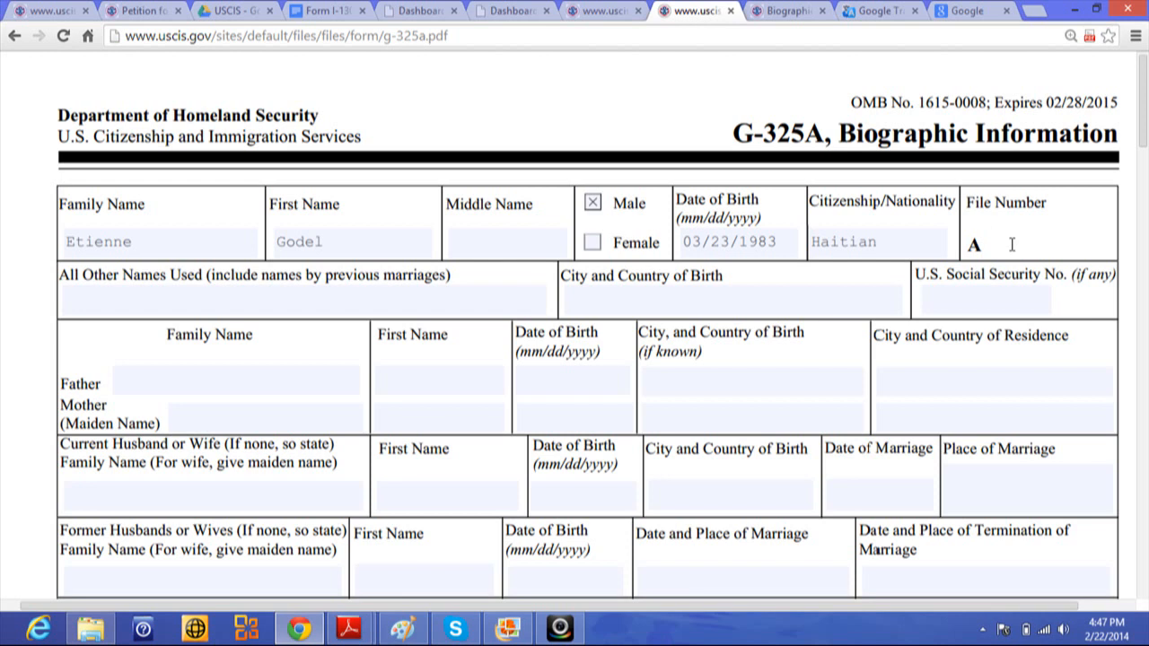
- Enter N/A for other names used, birthplace Port au Princ Haiti, and the applicant's Social Security number
{"action": "left_click", "coordinate": [206, 290]}
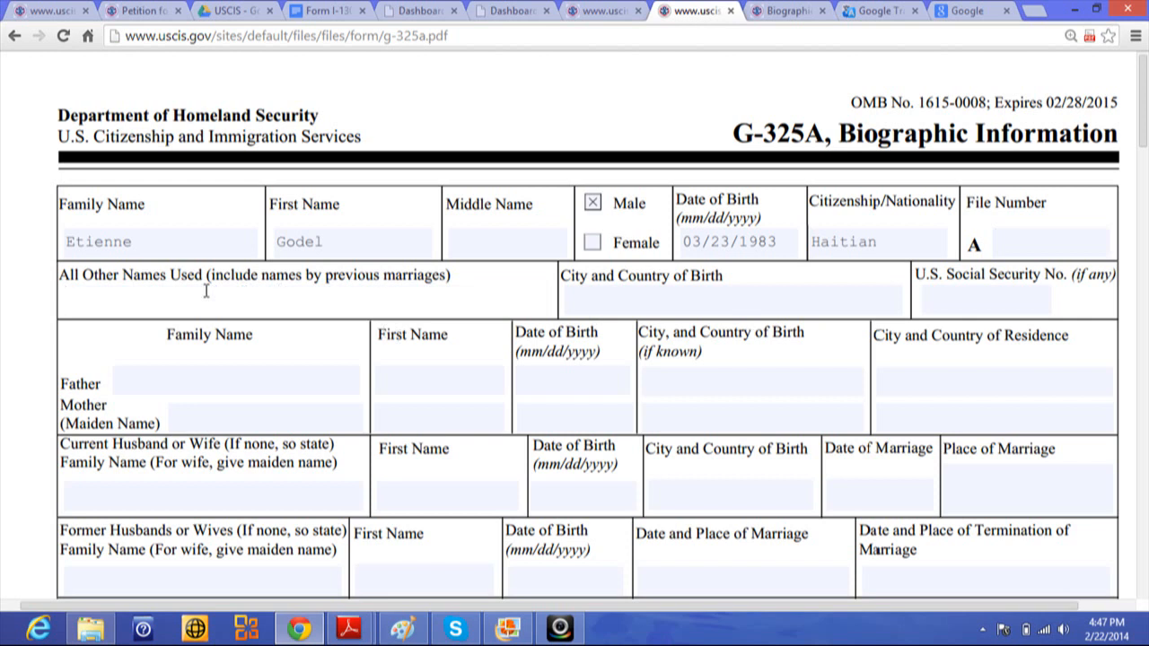
{"action": "type", "text": "N/a"}
{"action": "key", "text": "BackSpace"}
{"action": "type", "text": "A"}
{"action": "left_click", "coordinate": [604, 307]}
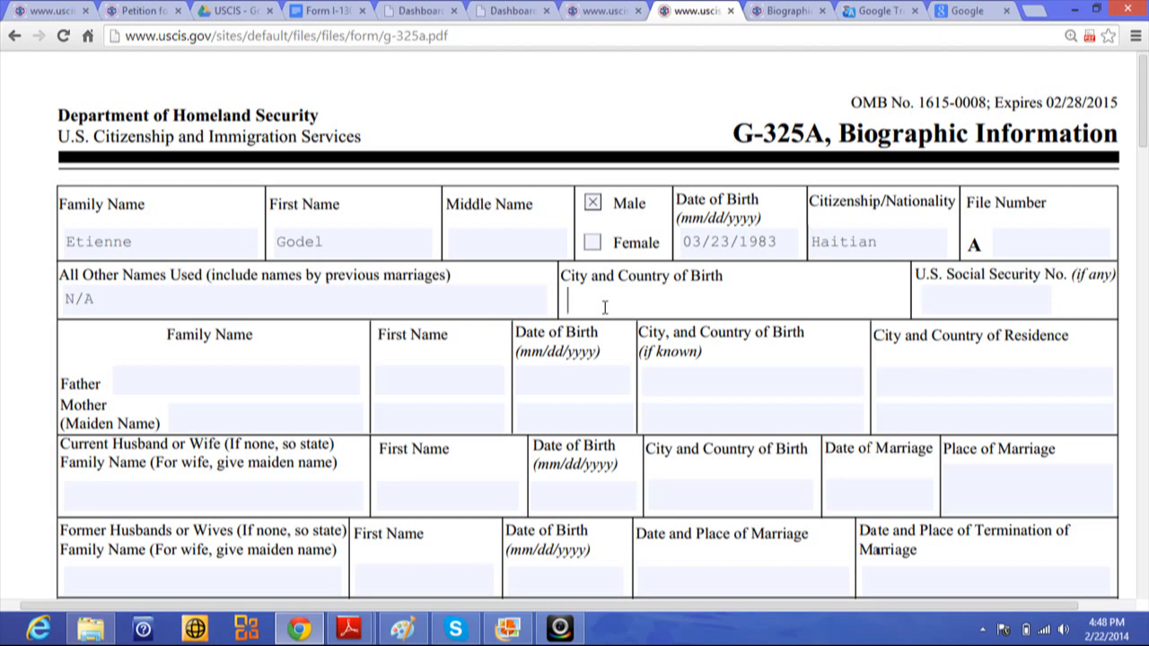
{"action": "type", "text": "Port au Princ H"}
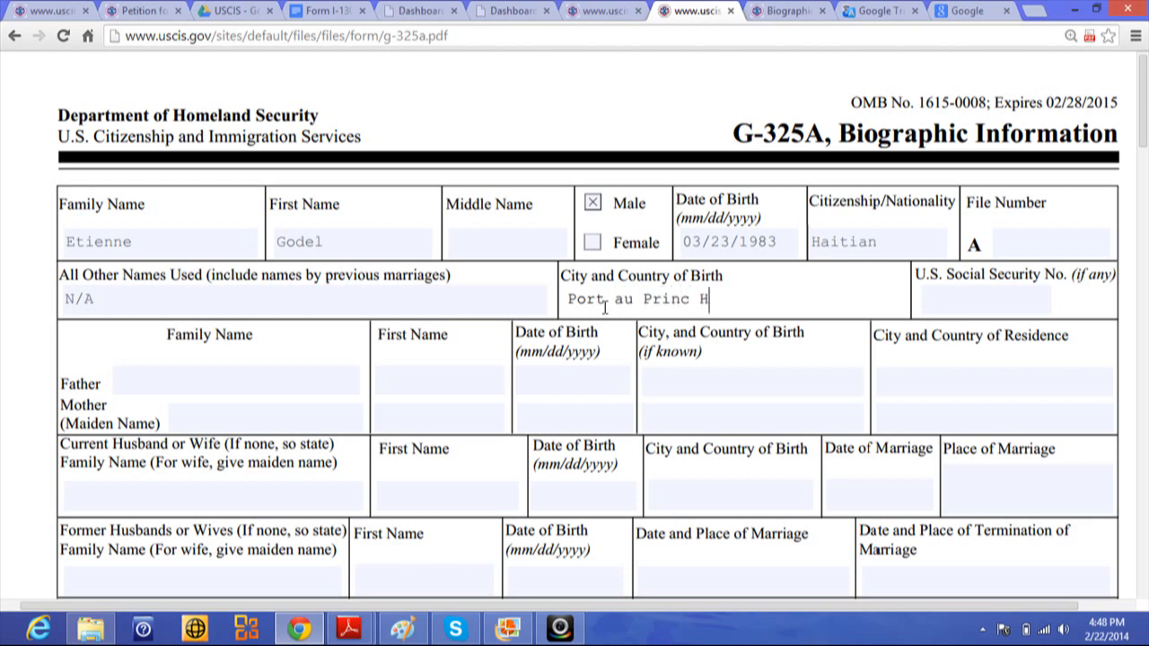
{"action": "type", "text": "aiti"}
{"action": "left_click", "coordinate": [939, 300]}
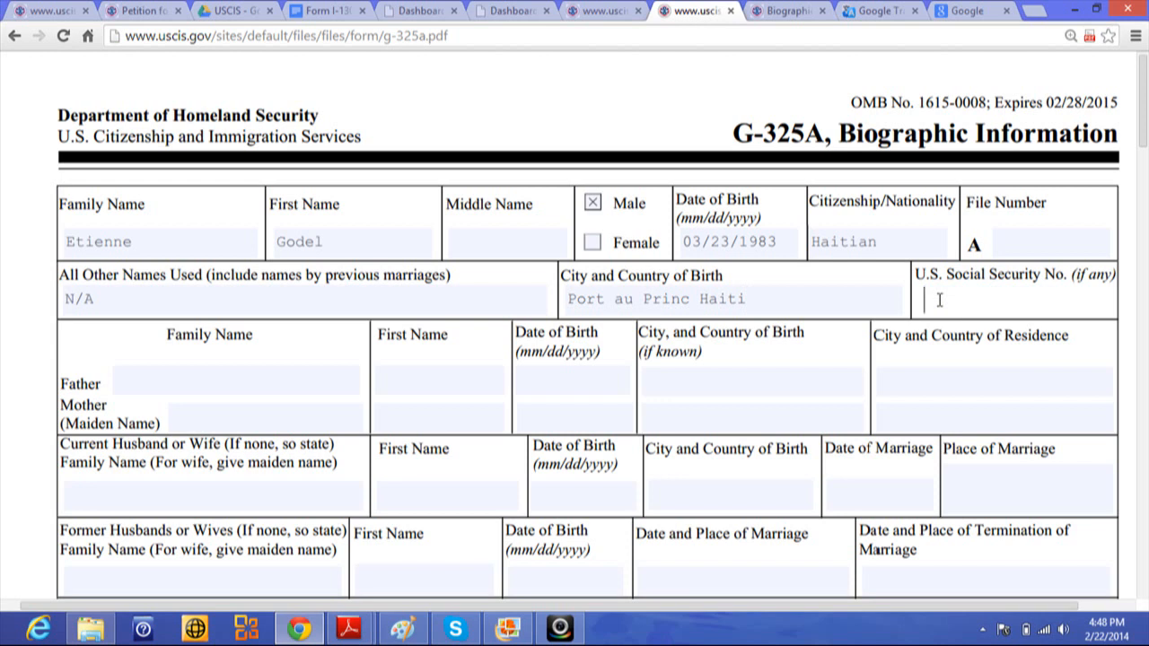
- Enter the applicant's file number
{"action": "right_click", "coordinate": [1006, 242]}
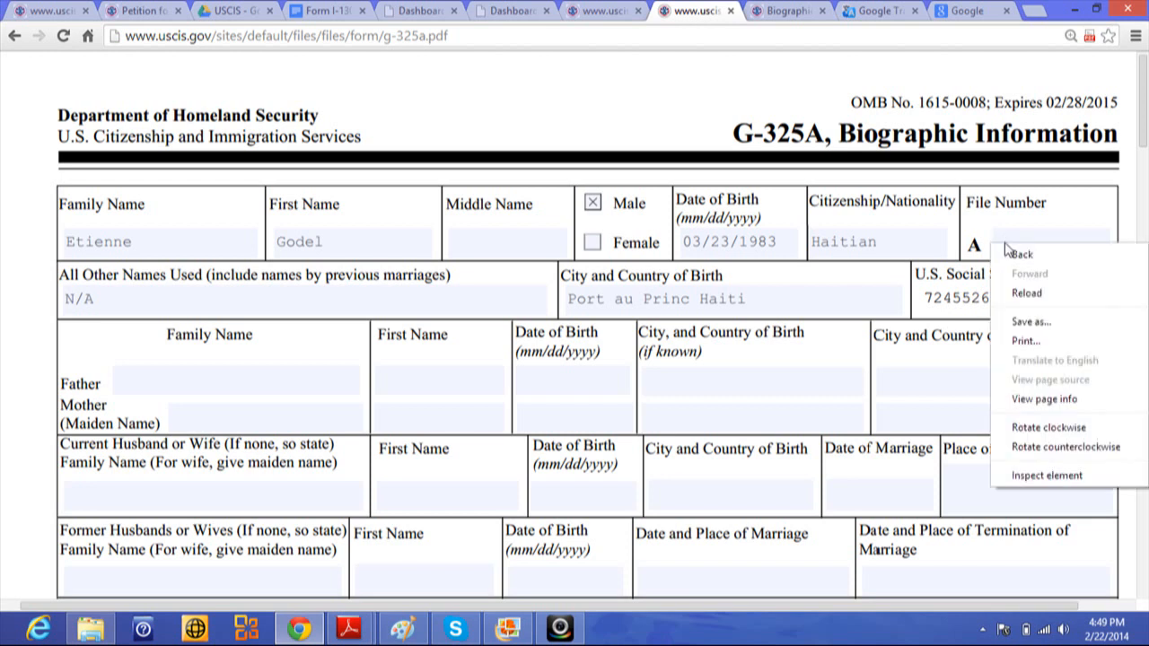
{"action": "left_click", "coordinate": [1001, 232]}
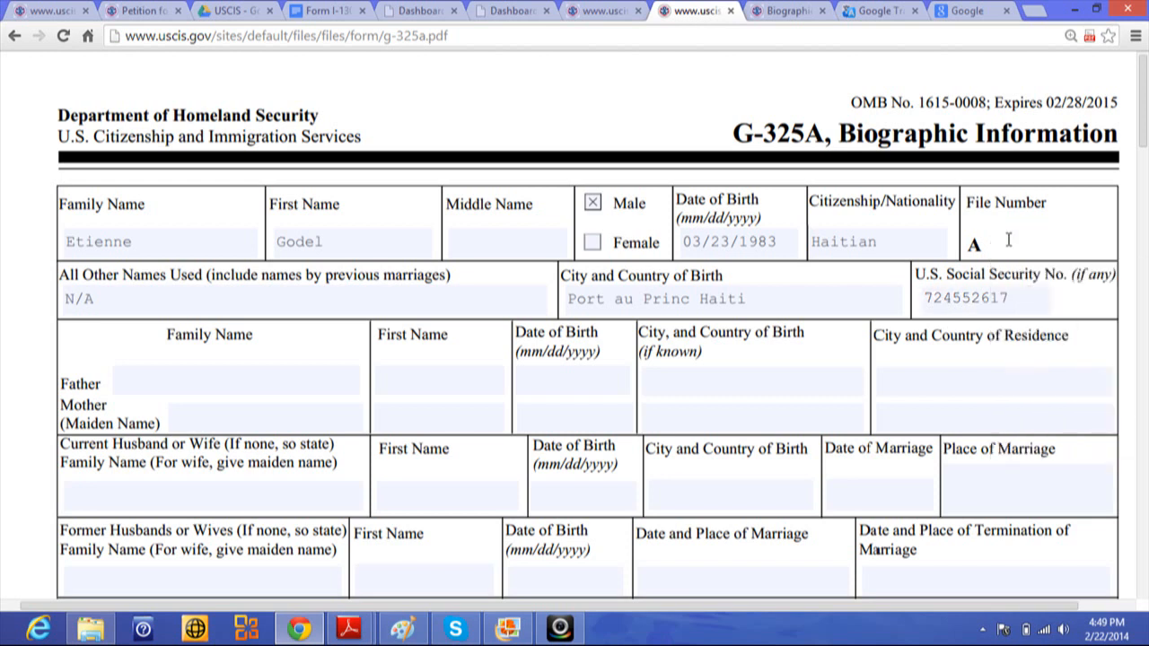
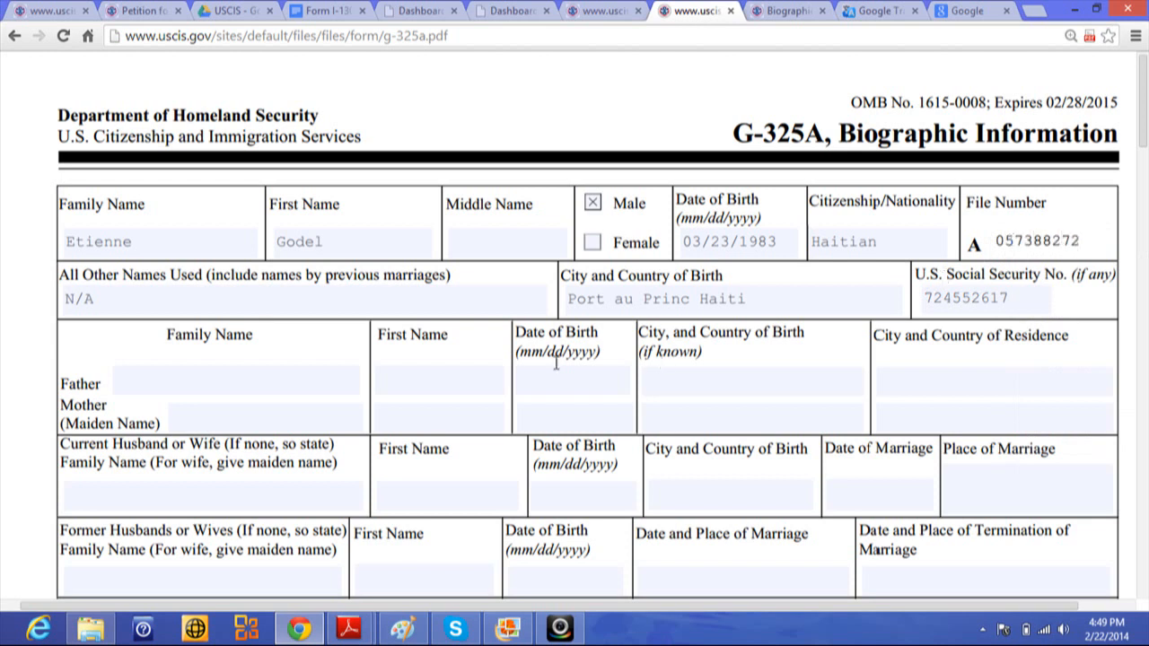
- Fill in the father's family and first names and birth date 01/13/1947
{"action": "left_click", "coordinate": [186, 372]}
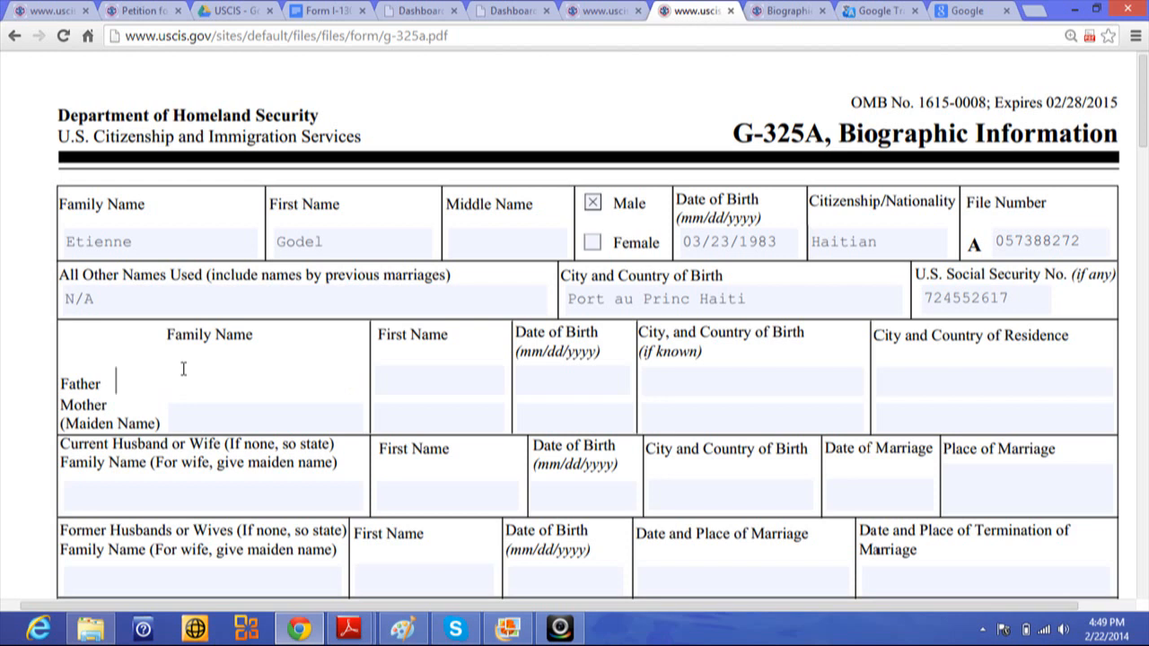
{"action": "left_click", "coordinate": [436, 374]}
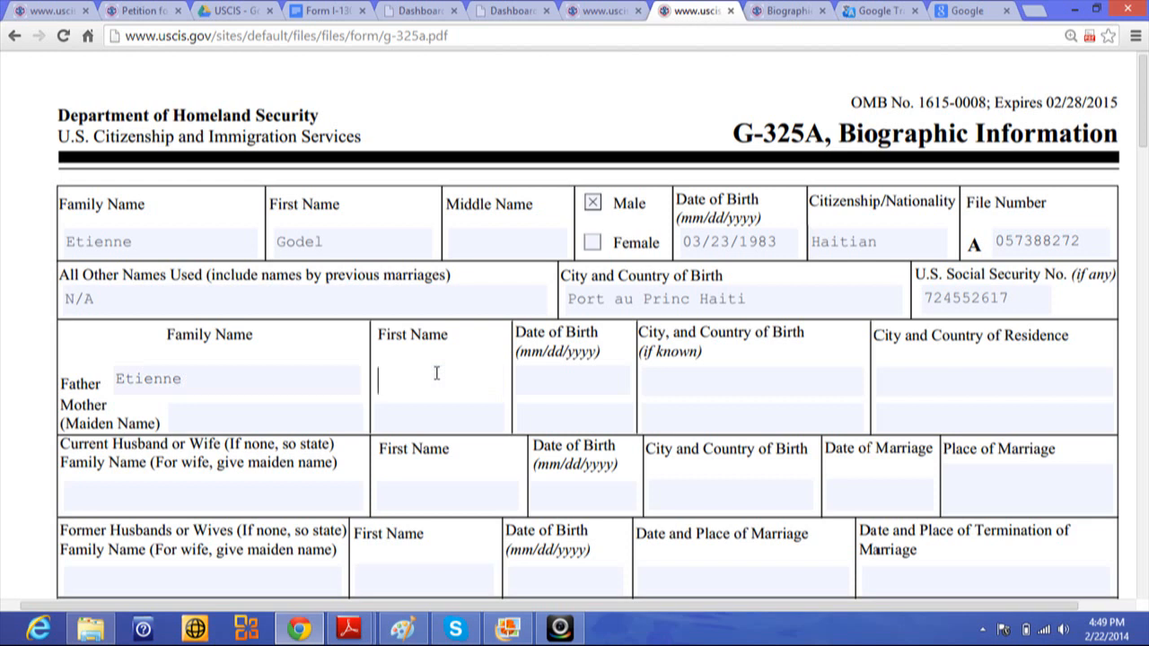
{"action": "left_click", "coordinate": [531, 381]}
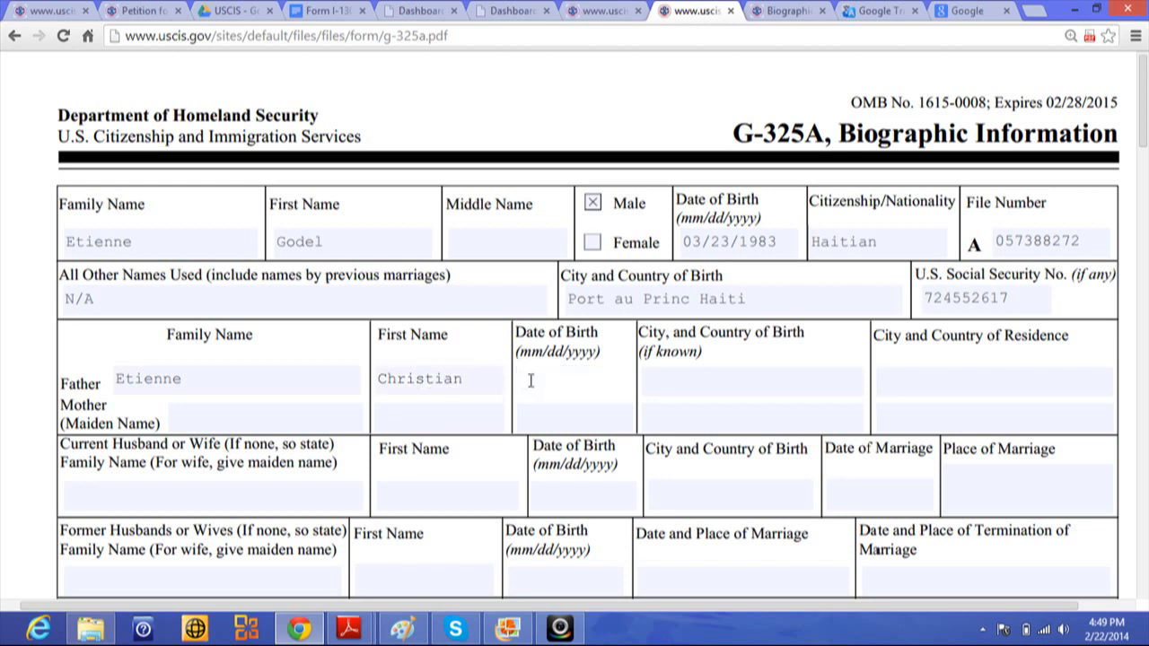
{"action": "type", "text": "01"}
{"action": "type", "text": "/13"}
{"action": "type", "text": "/19"}
{"action": "type", "text": "47"}
- Enter Cotes de fer Haiti as the father's birthplace and Cotes de Fer Haiti as his residence
{"action": "left_click", "coordinate": [706, 374]}
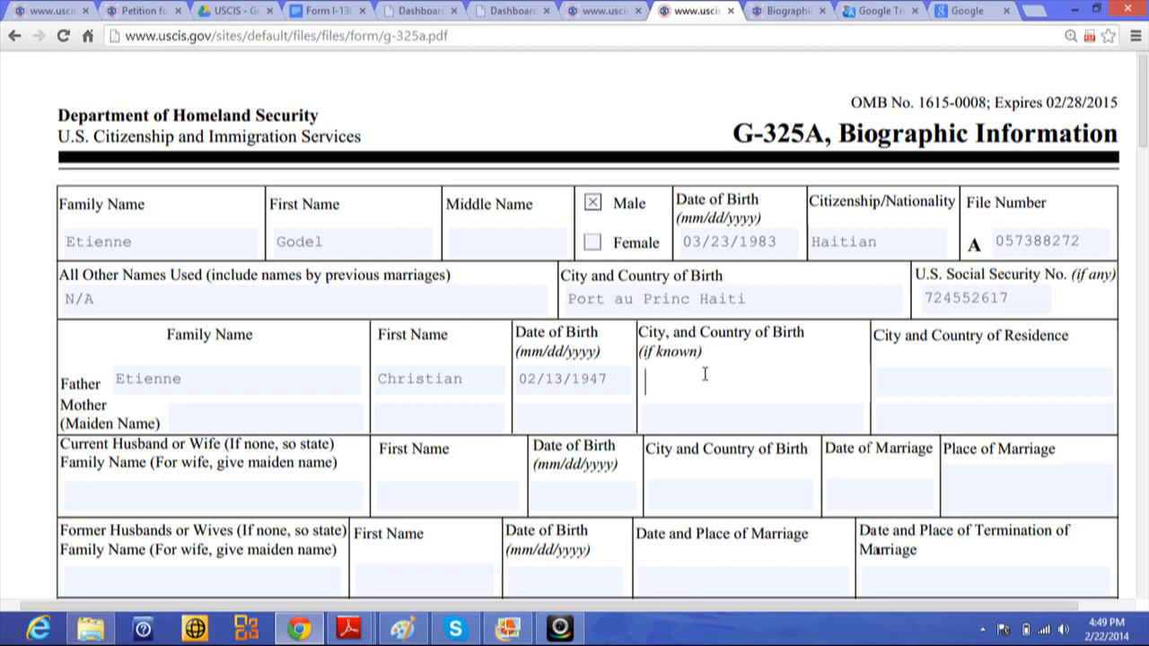
{"action": "type", "text": "Cotes de fer Haiti"}
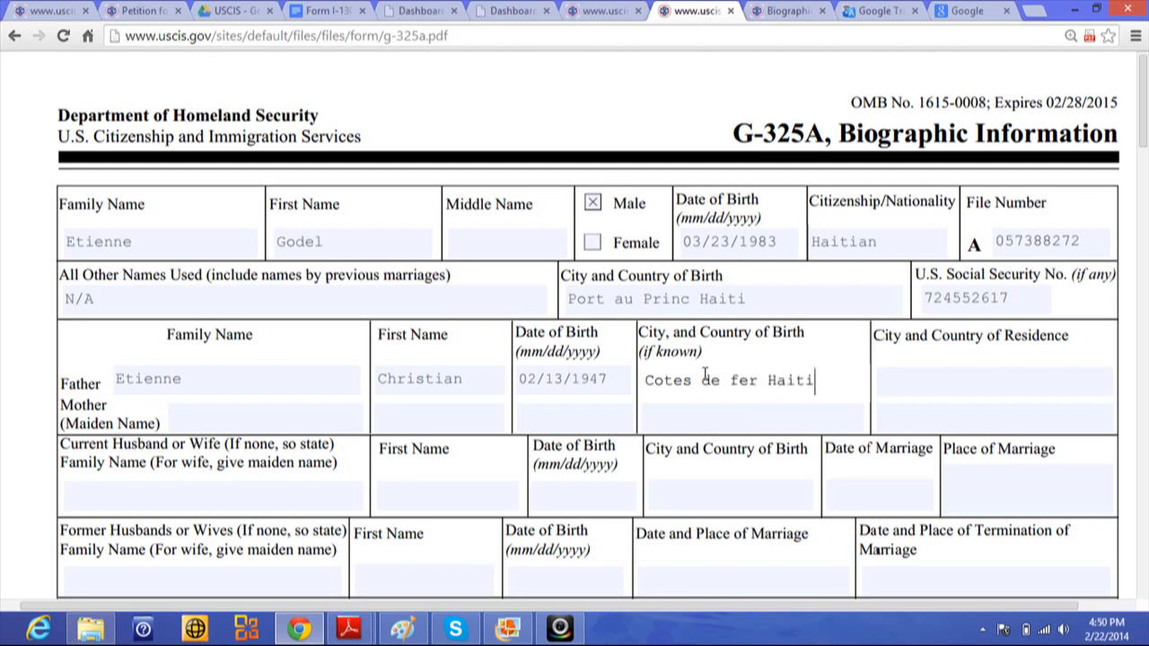
{"action": "left_click", "coordinate": [920, 380]}
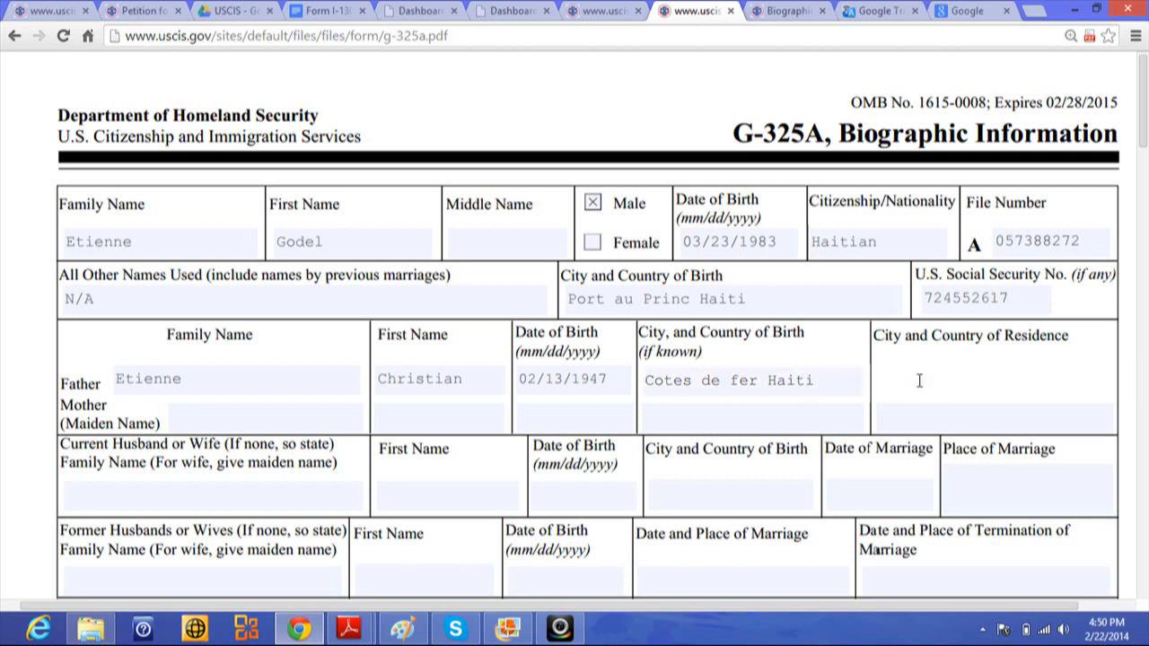
{"action": "type", "text": "Cotes de Fer haiti"}
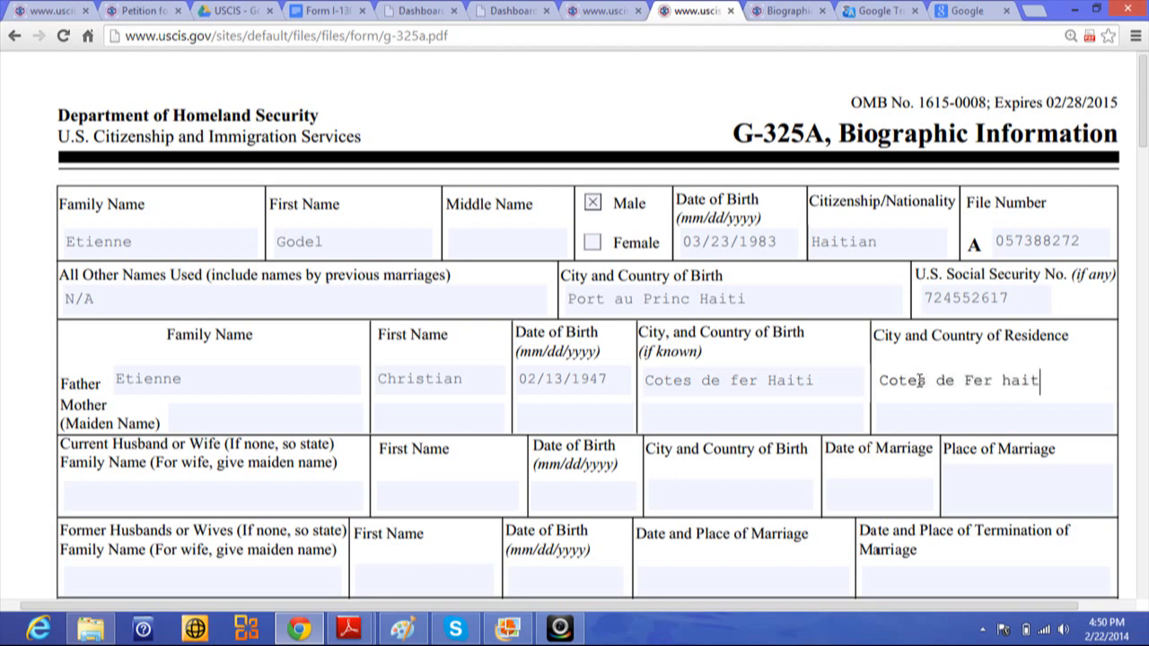
{"action": "key", "text": "BackSpace"}
{"action": "key", "text": "BackSpace"}
{"action": "key", "text": "BackSpace"}
{"action": "key", "text": "BackSpace"}
{"action": "key", "text": "BackSpace"}
{"action": "type", "text": "Haiti"}
{"action": "left_click", "coordinate": [195, 418]}
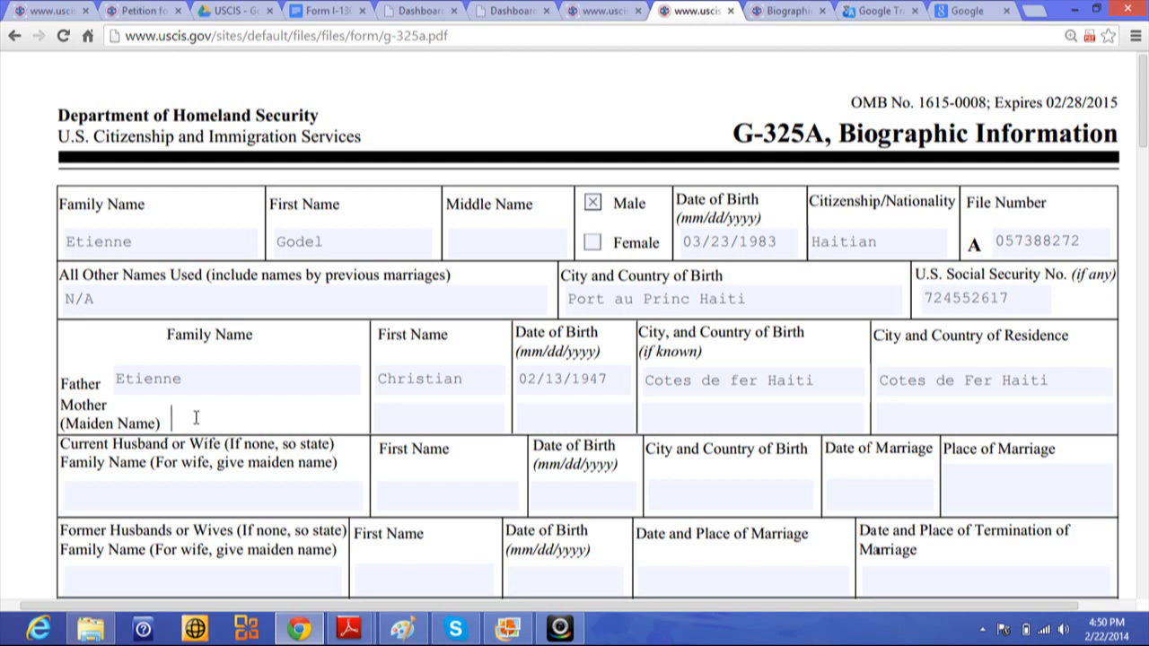
{"action": "left_click", "coordinate": [404, 420]}
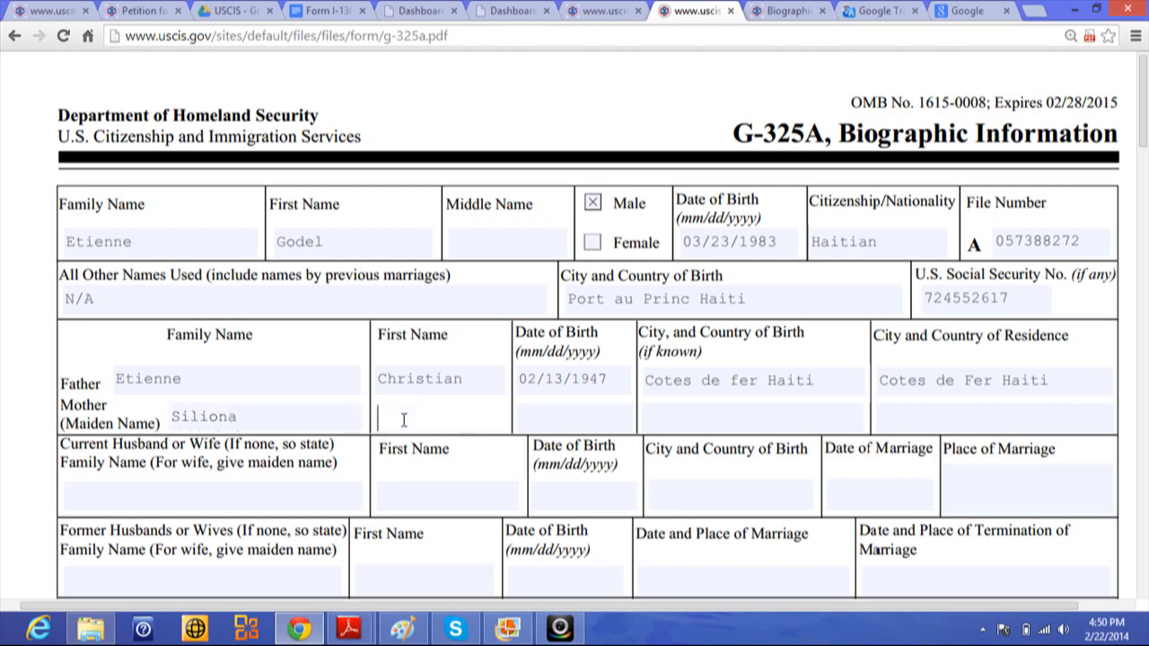
{"action": "left_click", "coordinate": [551, 418]}
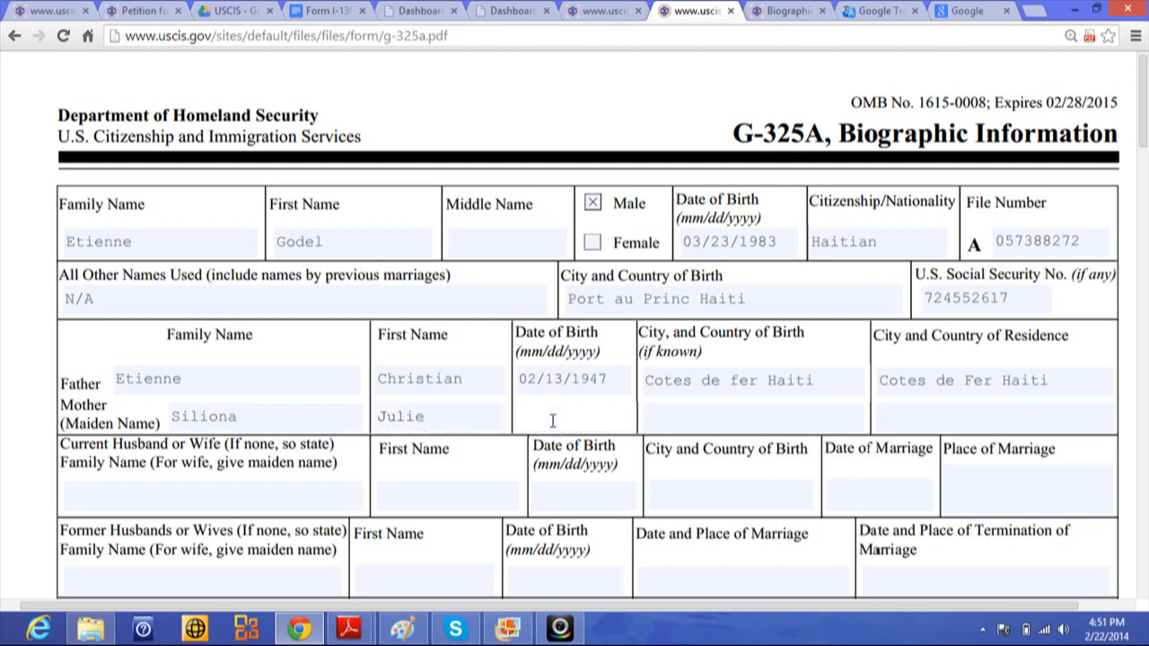
{"action": "type", "text": "03/26/1962"}
- Enter the mother's birthplace as Jacmel Haiti and residence as Miami USA
{"action": "left_click", "coordinate": [663, 421]}
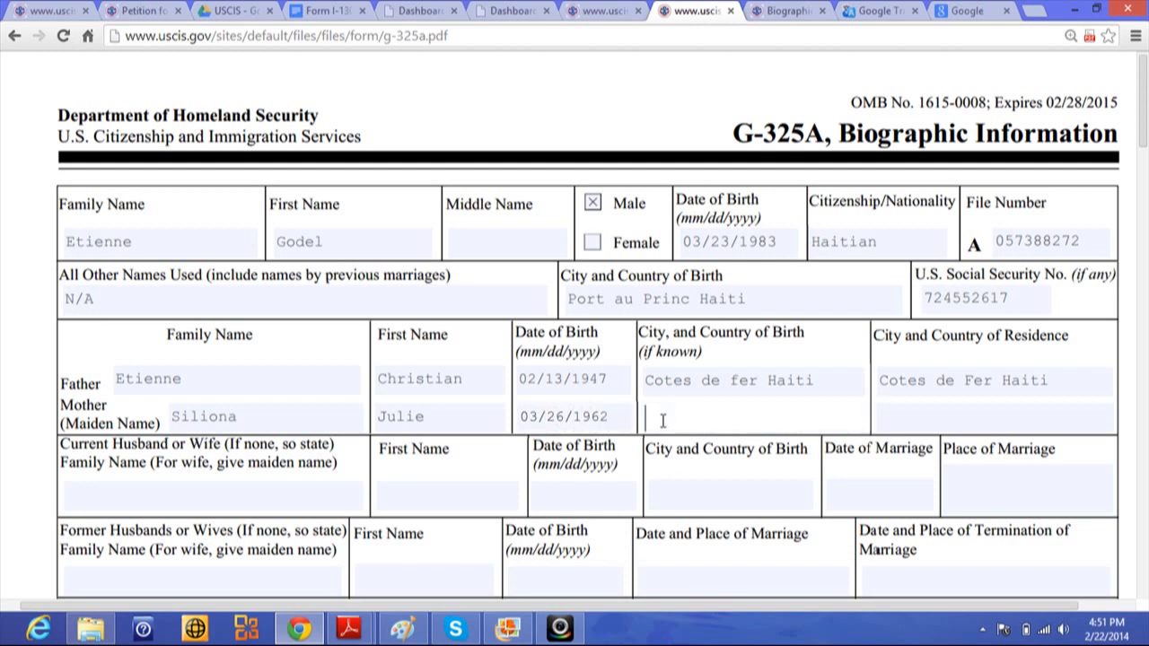
{"action": "type", "text": "J"}
{"action": "type", "text": "a"}
{"action": "type", "text": "cme"}
{"action": "type", "text": "l"}
{"action": "type", "text": " Hati"}
{"action": "type", "text": "s"}
{"action": "key", "text": "BackSpace"}
{"action": "key", "text": "BackSpace"}
{"action": "key", "text": "BackSpace"}
{"action": "key", "text": "BackSpace"}
{"action": "type", "text": "aiti"}
{"action": "left_click", "coordinate": [894, 423]}
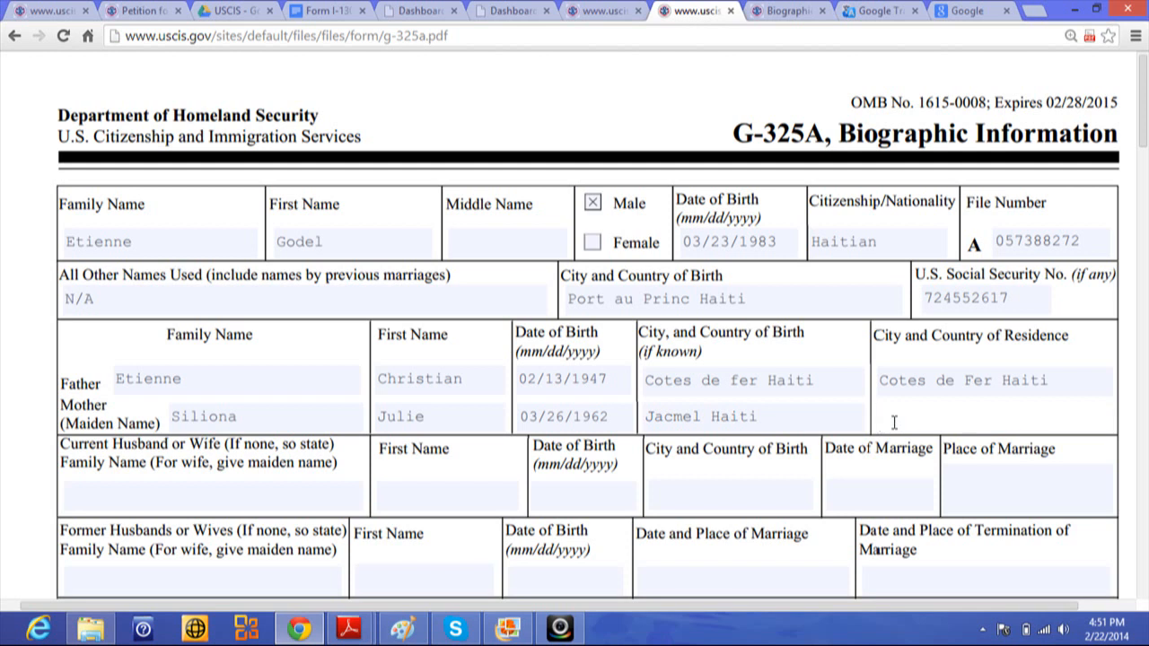
{"action": "type", "text": "Miami  USA"}
{"action": "left_click", "coordinate": [123, 495]}
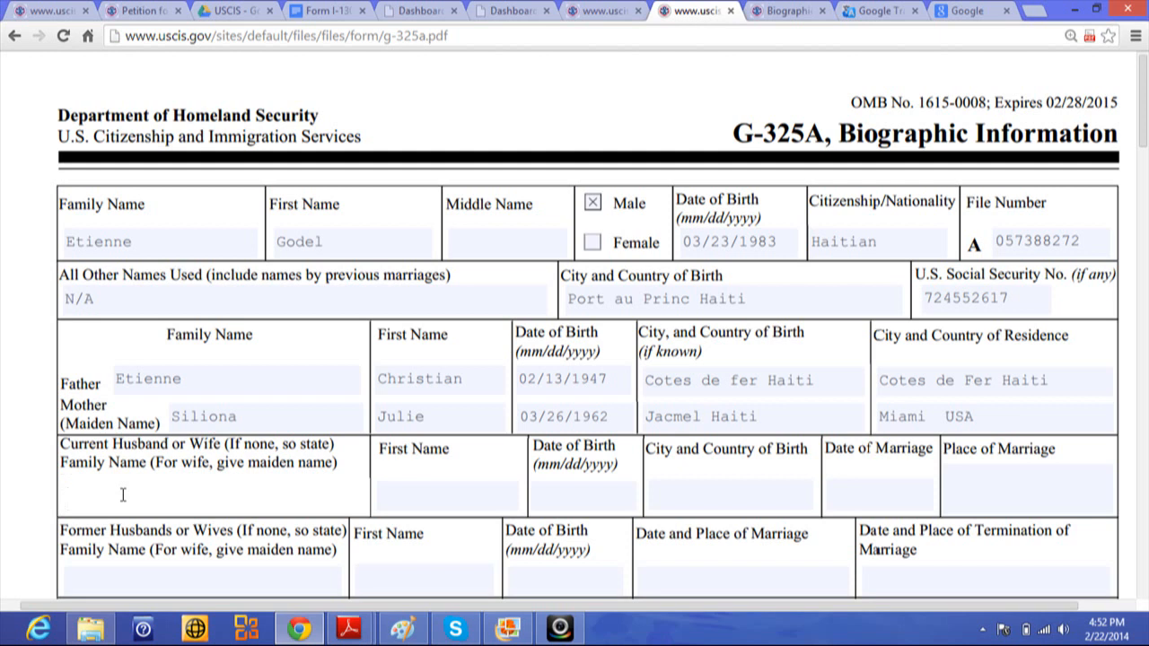
{"action": "left_click", "coordinate": [408, 494]}
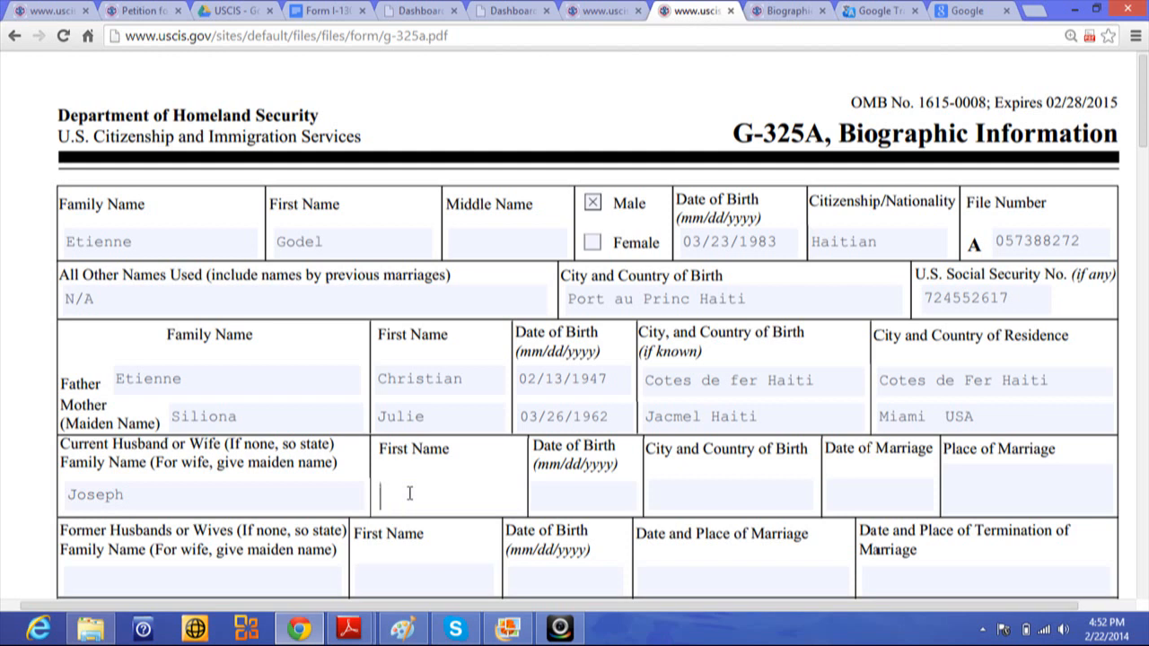
{"action": "left_click", "coordinate": [555, 493]}
{"action": "type", "text": "01"}
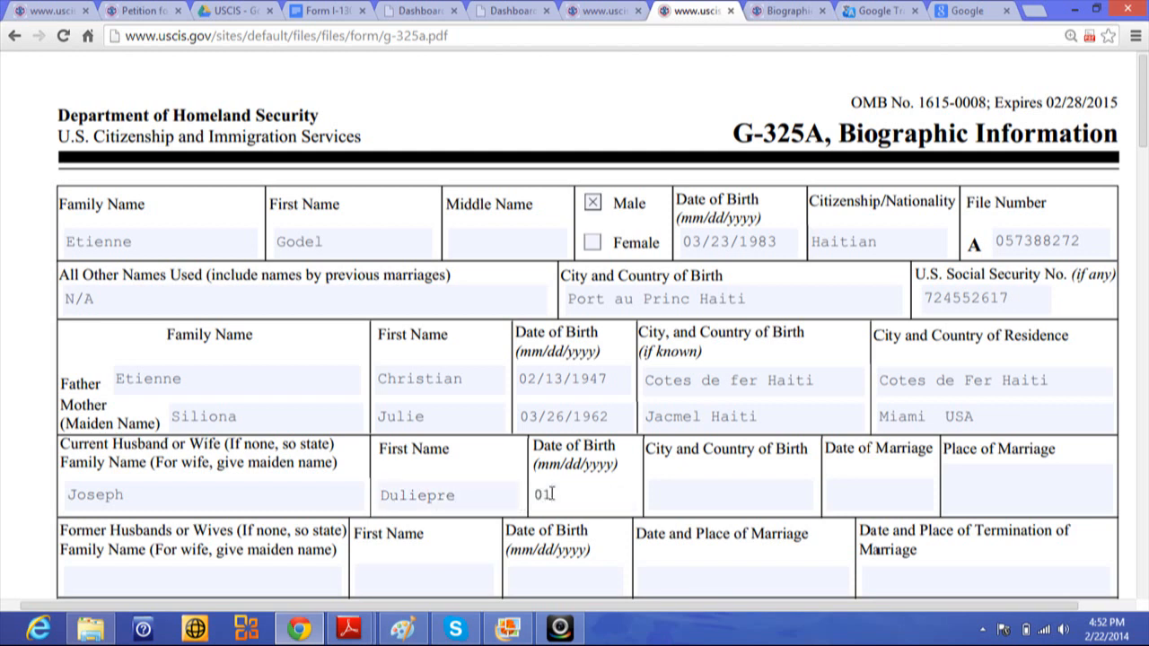
{"action": "type", "text": "/22/1977"}
- Set the spouse's city and country of birth to Au Cap Haiti
{"action": "left_click", "coordinate": [664, 500]}
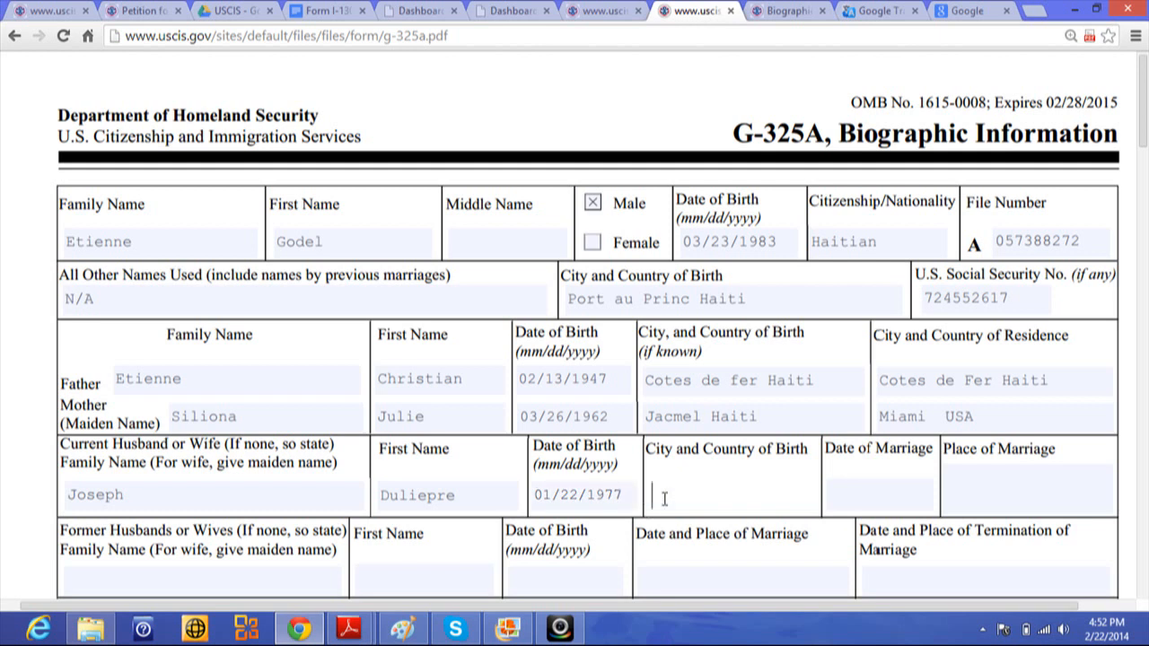
{"action": "type", "text": "Ca"}
{"action": "type", "text": "p Haiti"}
{"action": "left_click", "coordinate": [652, 493]}
{"action": "type", "text": "Au"}
- Record the marriage date 11/15/2003 and place of marriage Gonaives
{"action": "left_click", "coordinate": [853, 491]}
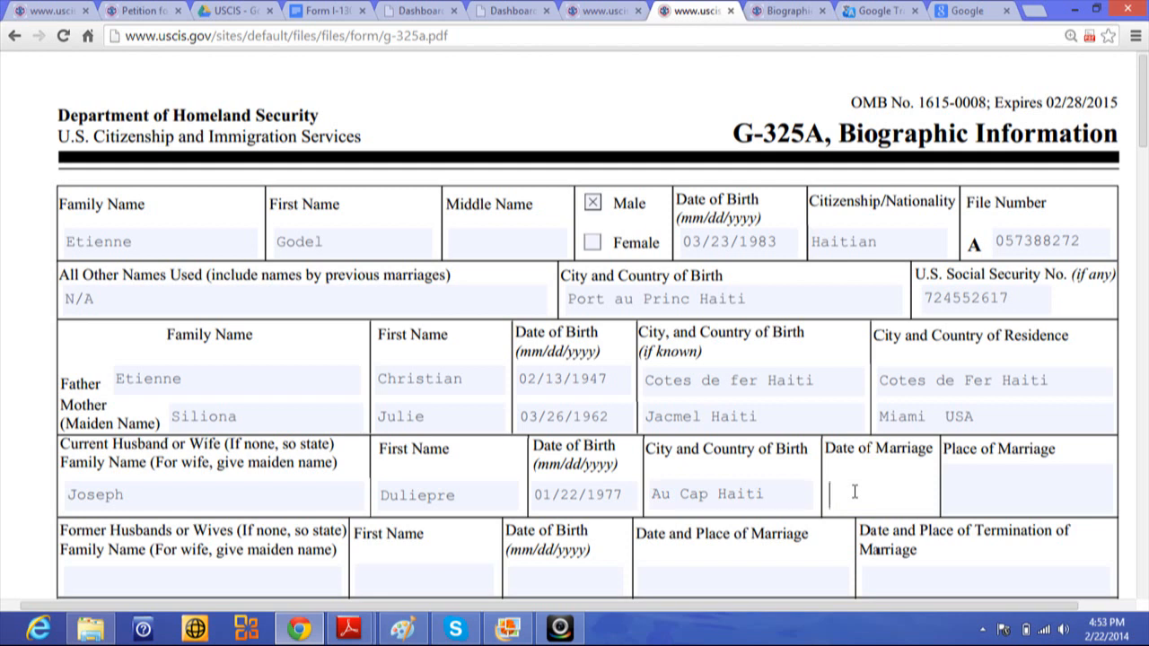
{"action": "type", "text": "11/15/2003"}
{"action": "left_click", "coordinate": [1005, 476]}
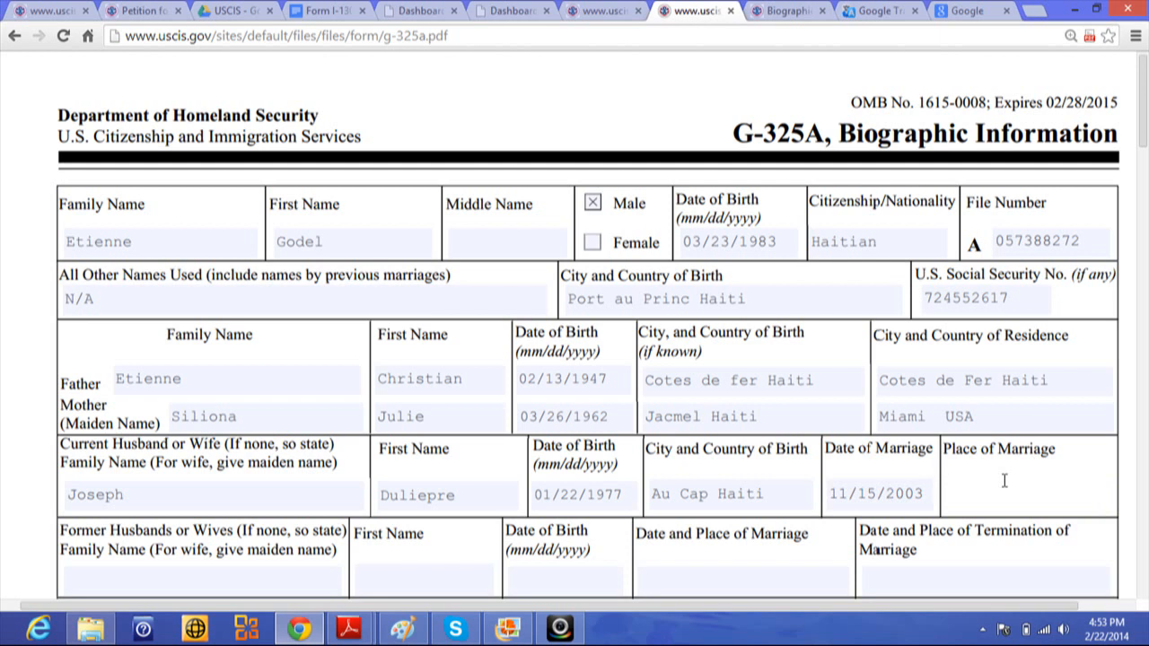
{"action": "type", "text": "Gonaives"}
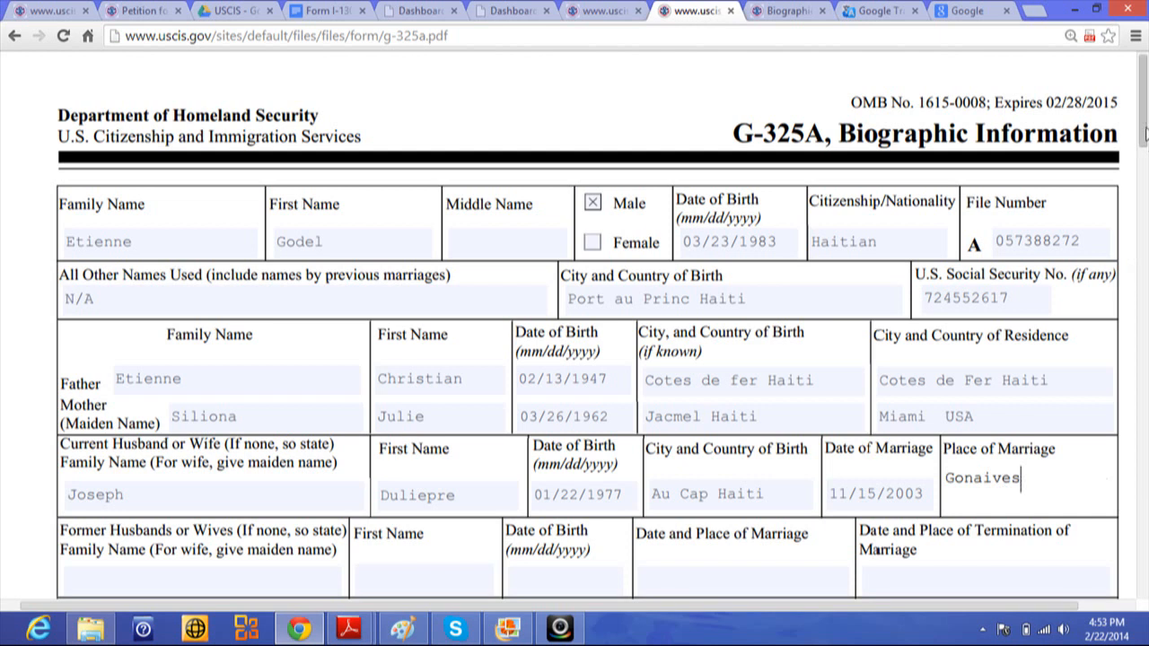
{"action": "left_click_drag", "start_coordinate": [1144, 139], "coordinate": [1145, 171]}
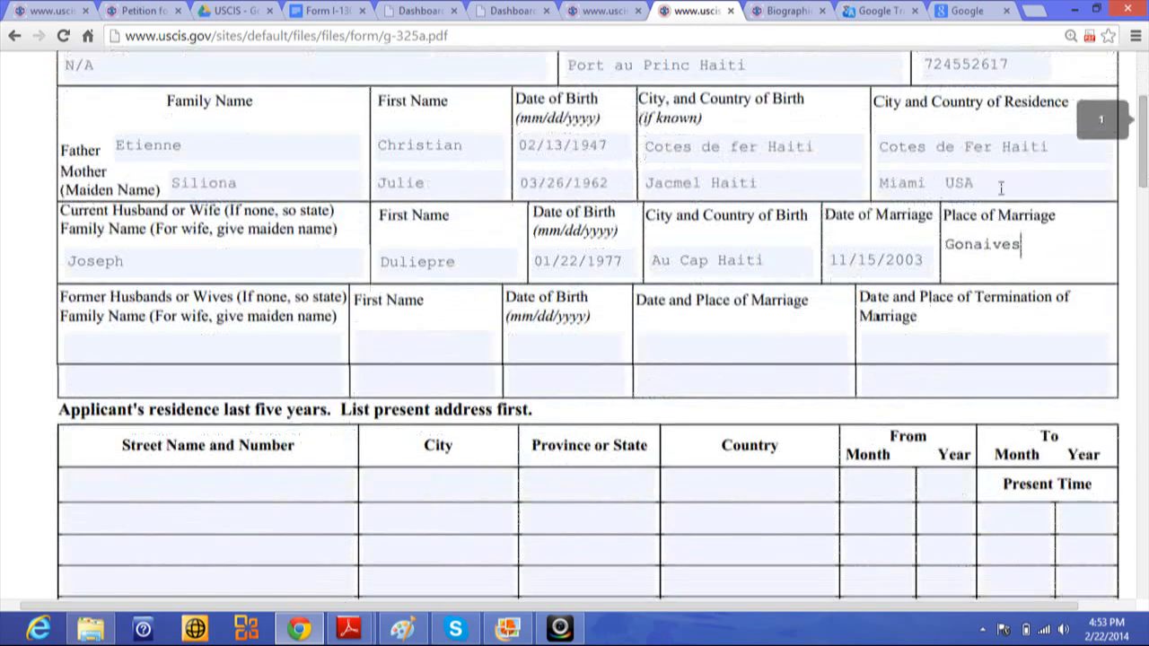
- Enter N/A for former husbands or wives, then scroll down to the residence table
{"action": "left_click", "coordinate": [120, 336]}
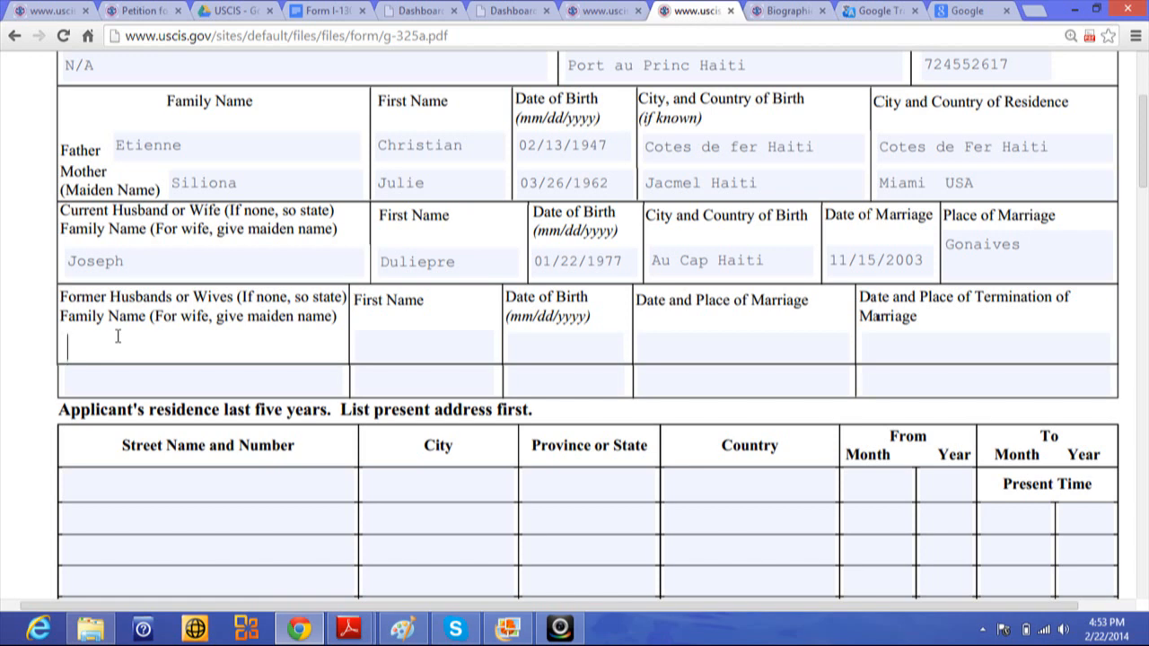
{"action": "type", "text": "N/A"}
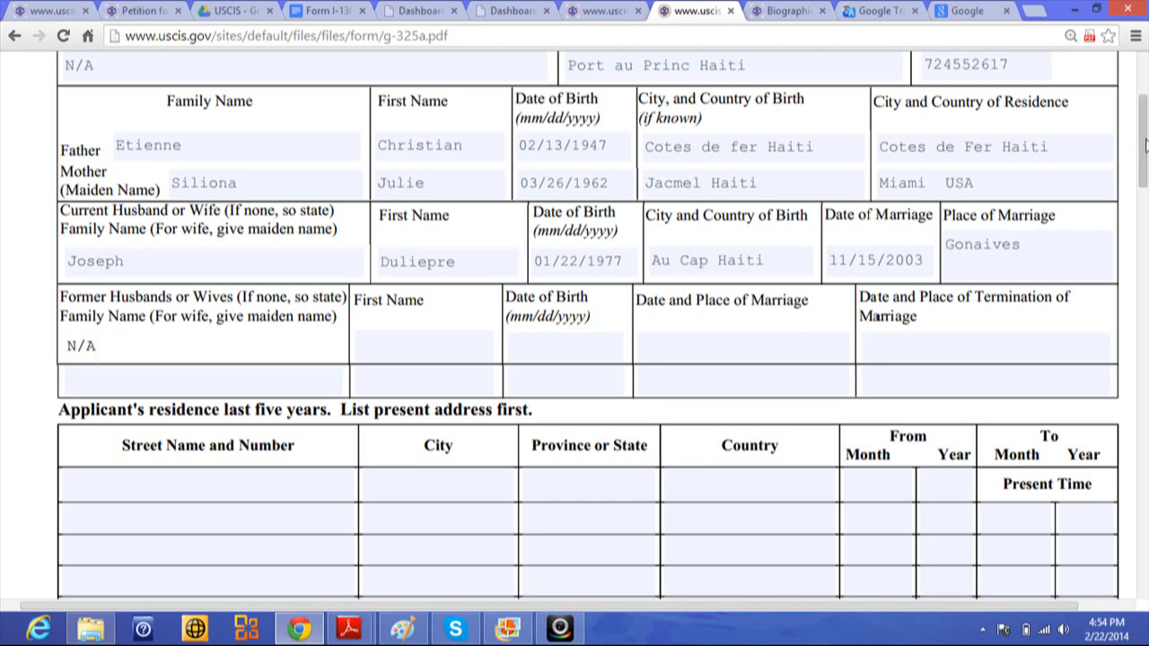
{"action": "left_click_drag", "start_coordinate": [1144, 150], "coordinate": [1145, 184]}
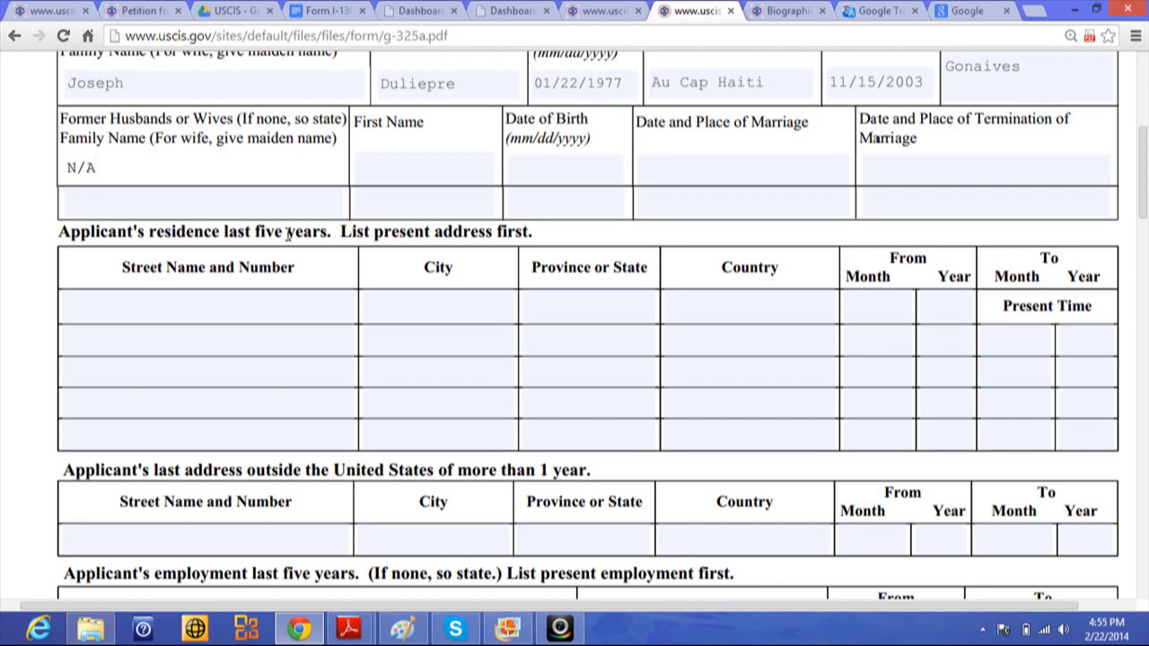
- Enter the present street address and city, with state FL and country USA
{"action": "left_click", "coordinate": [111, 308]}
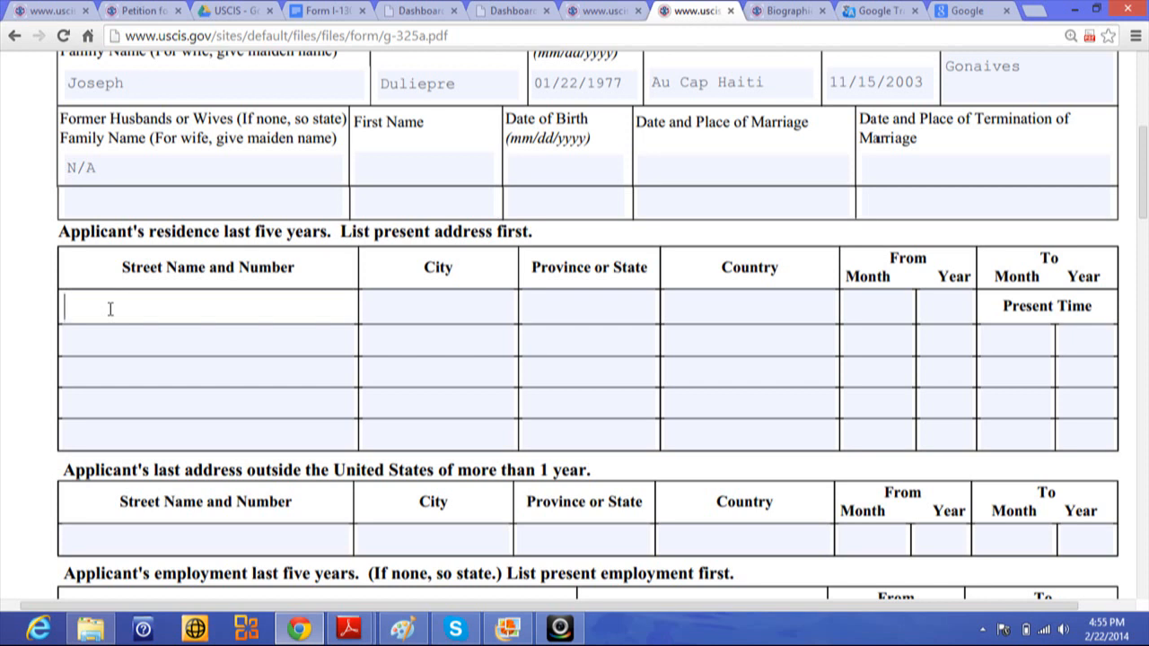
{"action": "left_click", "coordinate": [399, 310]}
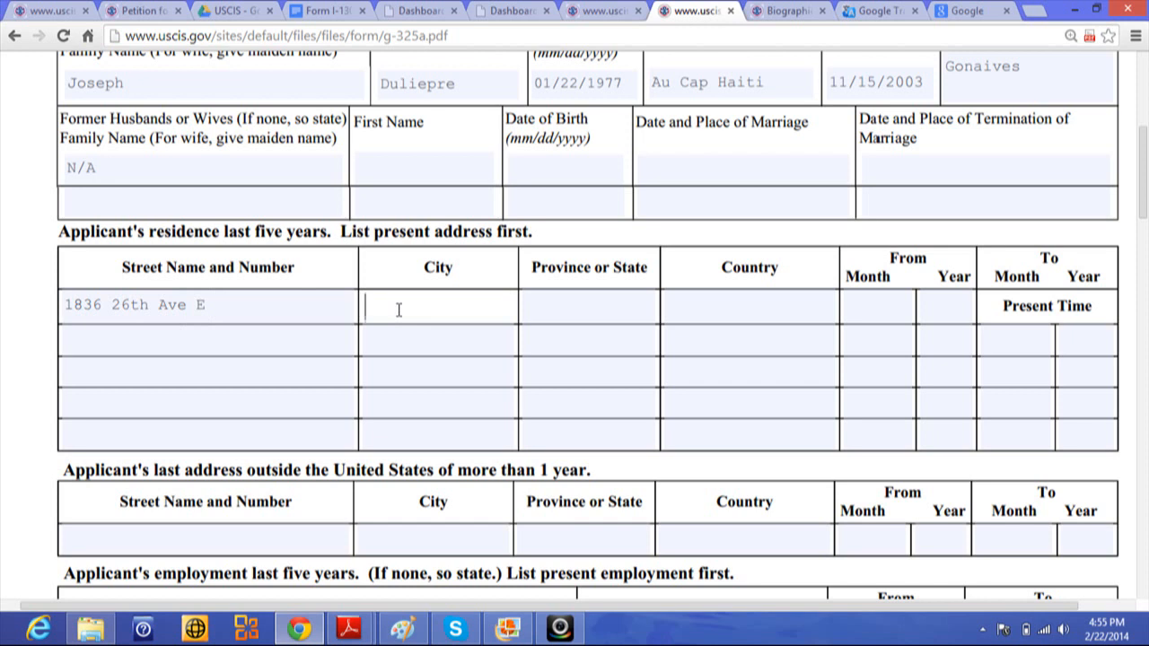
{"action": "left_click", "coordinate": [575, 307]}
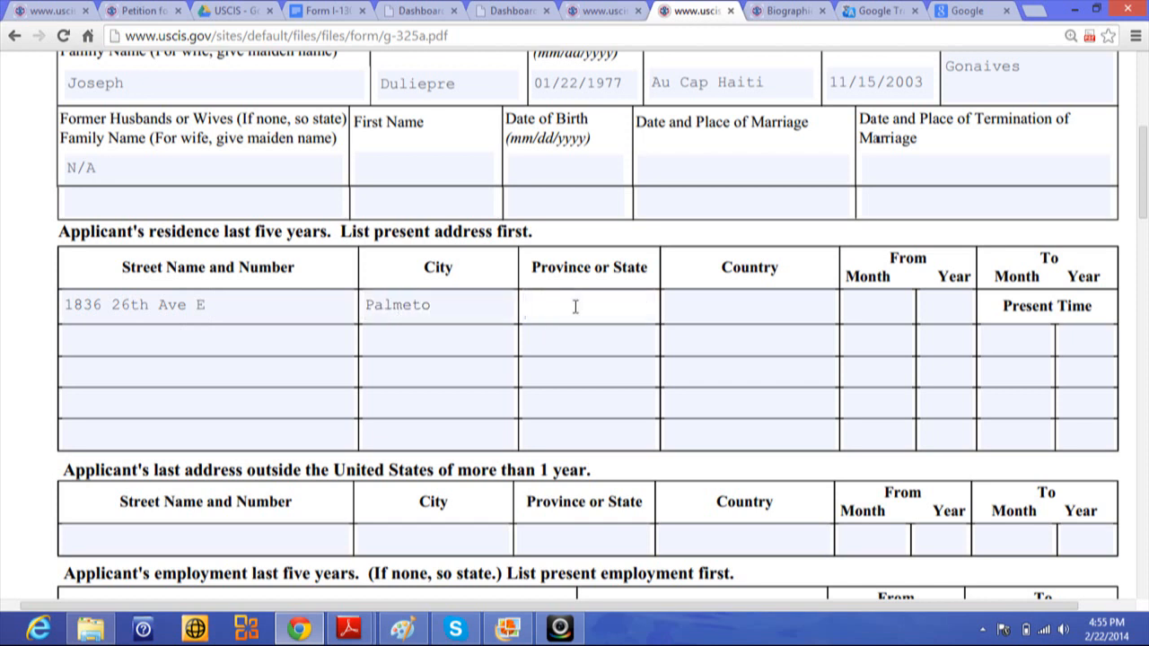
{"action": "type", "text": "FL"}
{"action": "left_click", "coordinate": [746, 305]}
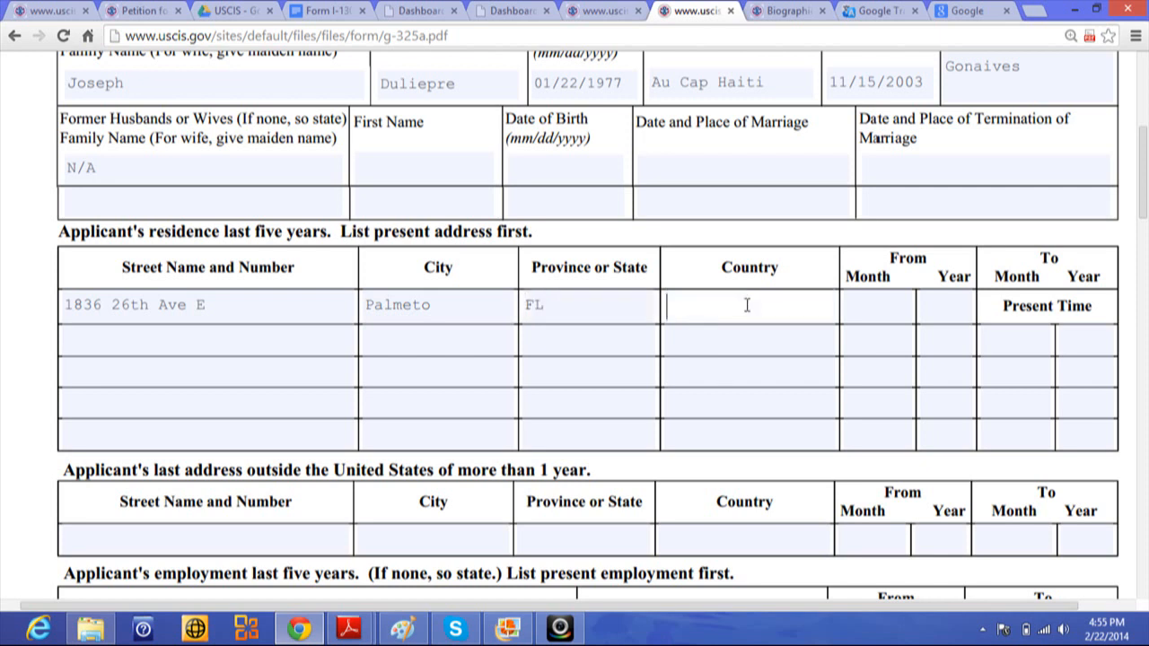
{"action": "type", "text": "usa"}
{"action": "key", "text": "BackSpace"}
{"action": "key", "text": "BackSpace"}
{"action": "key", "text": "BackSpace"}
{"action": "type", "text": "USA"}
- Set the present address's From date to month 02, year 2011
{"action": "left_click", "coordinate": [870, 303]}
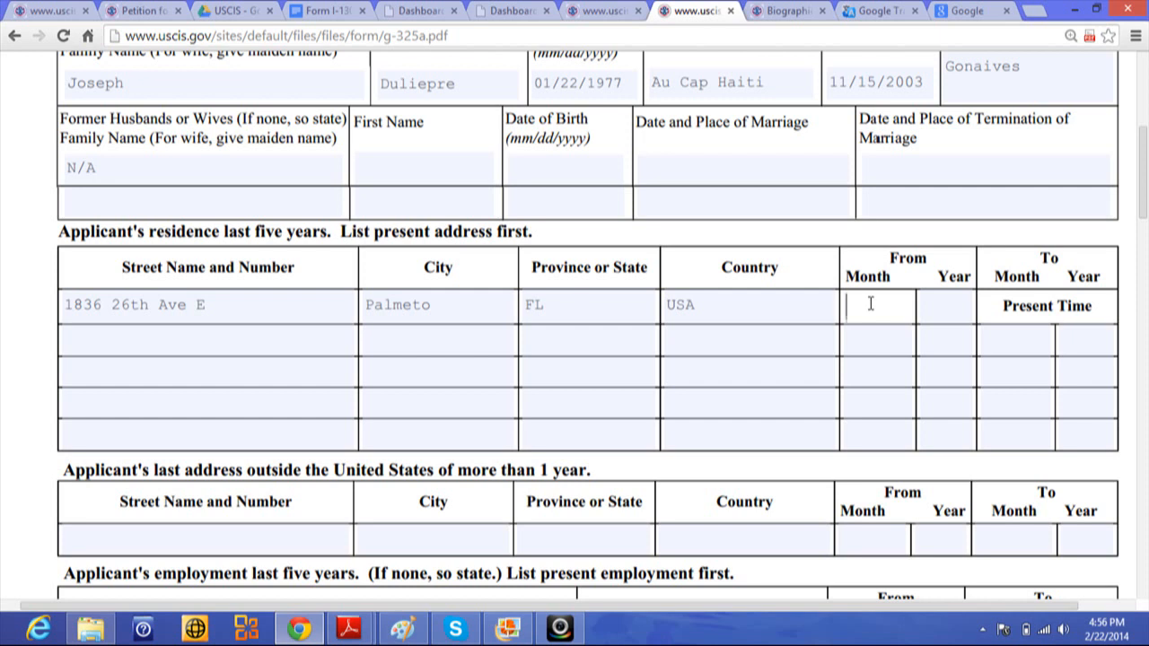
{"action": "type", "text": "2"}
{"action": "type", "text": "0"}
{"action": "key", "text": "BackSpace"}
{"action": "key", "text": "BackSpace"}
{"action": "type", "text": "02"}
{"action": "left_click", "coordinate": [934, 312]}
{"action": "type", "text": "2"}
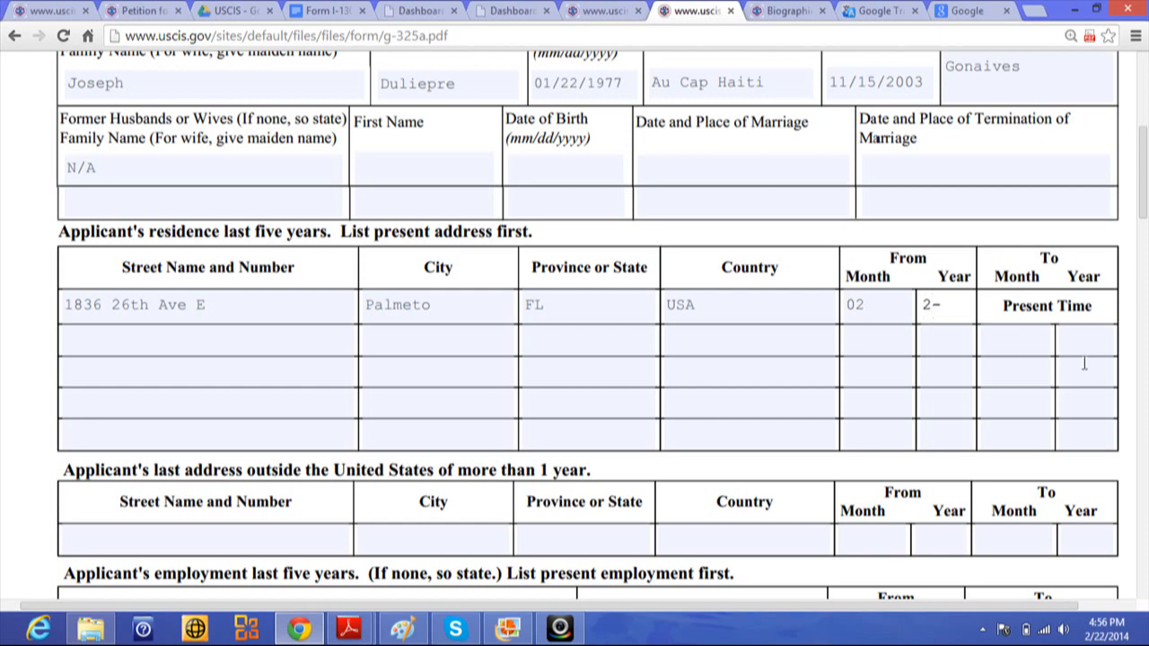
{"action": "type", "text": "00"}
{"action": "key", "text": "BackSpace"}
{"action": "type", "text": "11"}
- Enter the previous street address and city in the second row, with FL and USA
{"action": "left_click", "coordinate": [150, 341]}
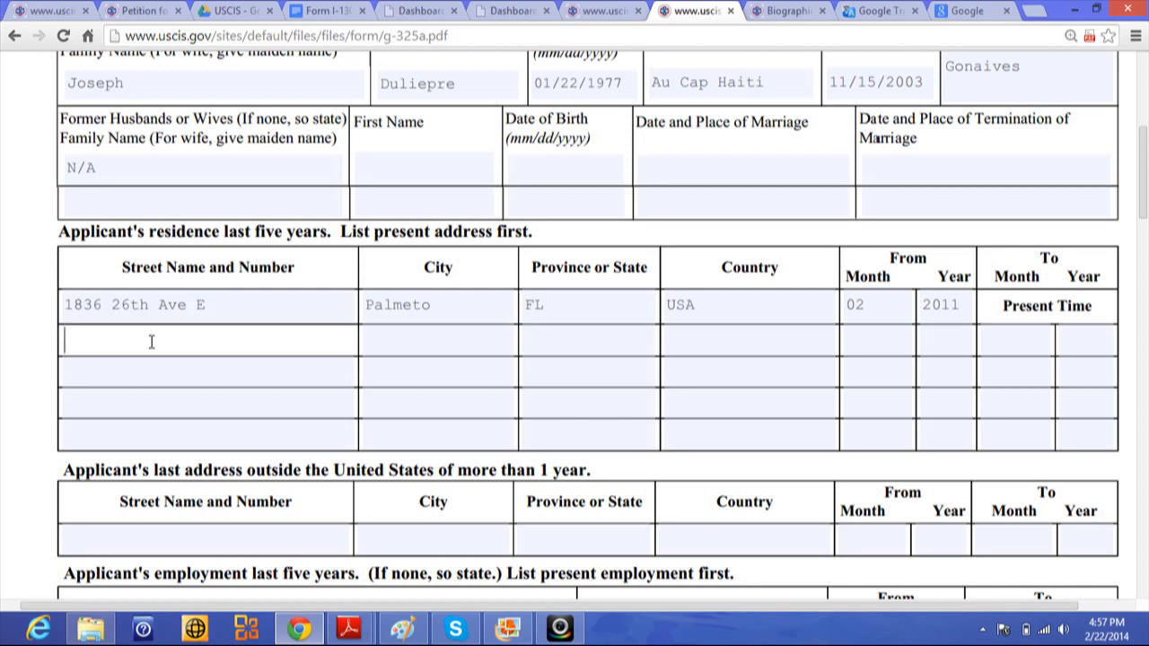
{"action": "left_click", "coordinate": [386, 341]}
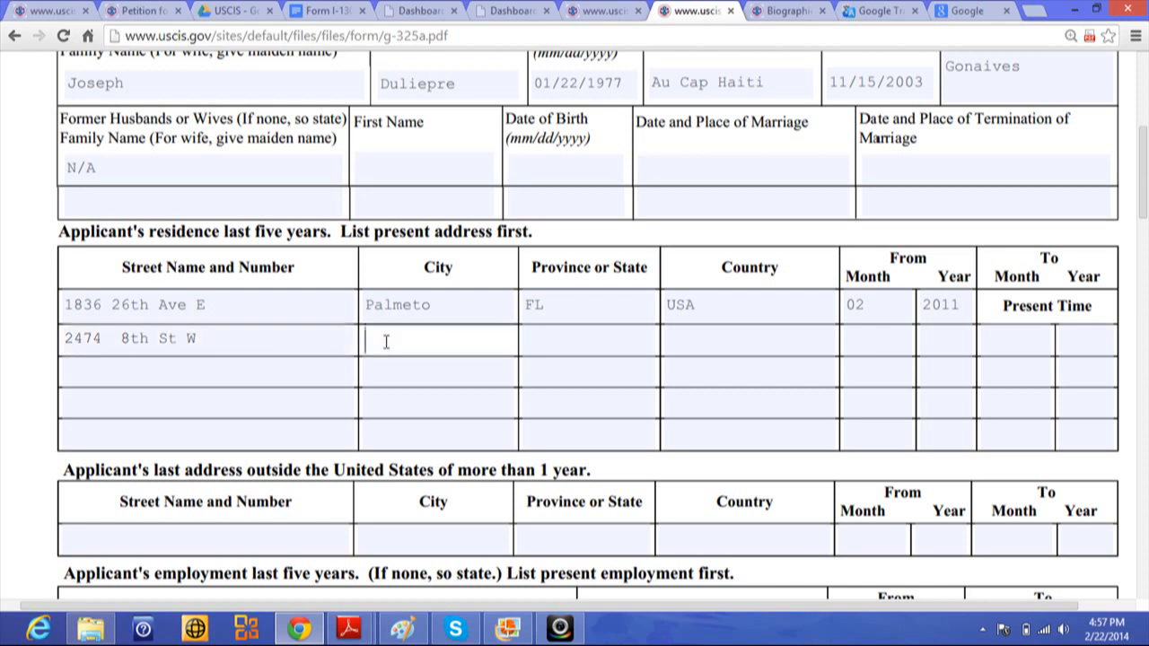
{"action": "left_click", "coordinate": [538, 347]}
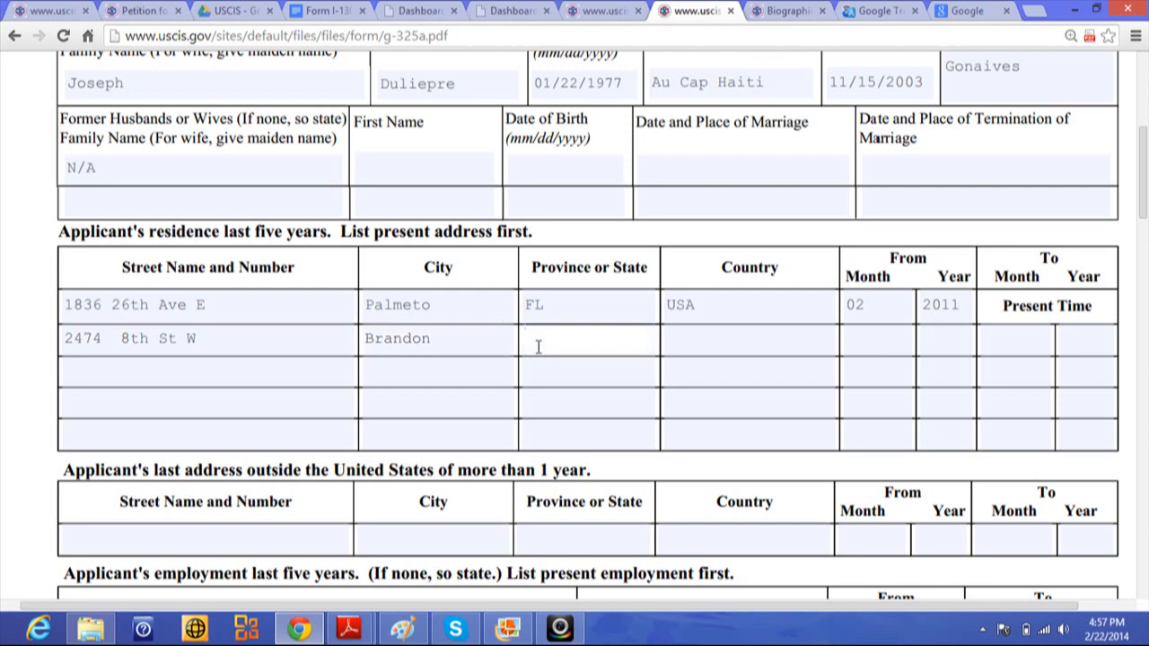
{"action": "type", "text": "FL"}
{"action": "left_click", "coordinate": [689, 347]}
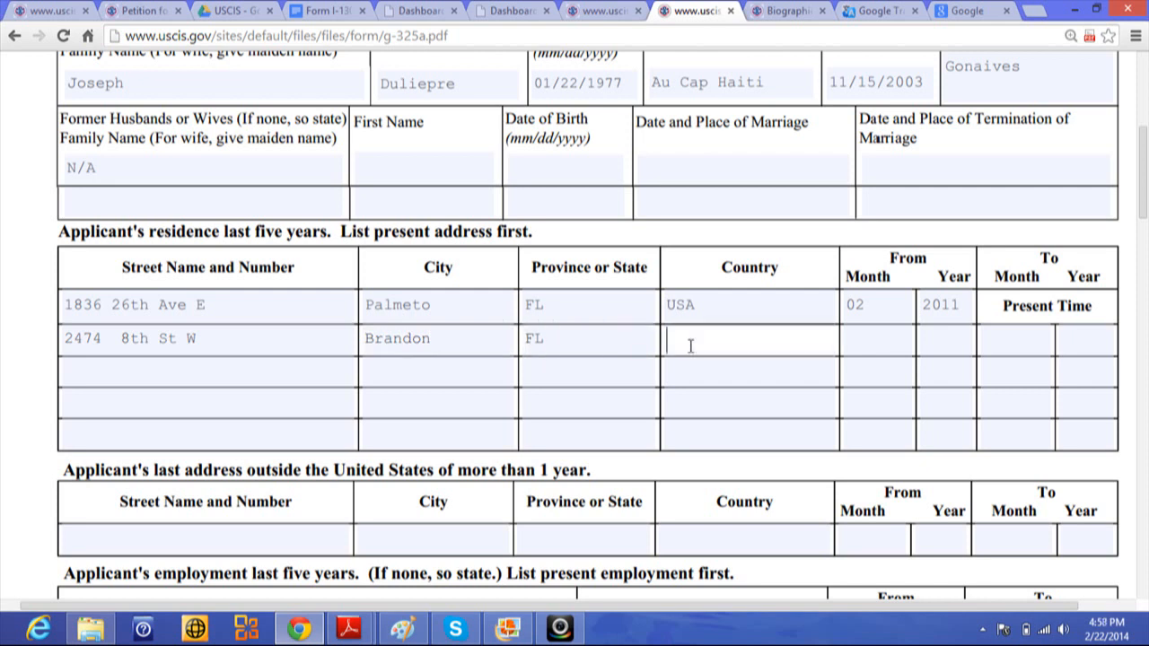
{"action": "type", "text": "USA"}
- Date the previous residence from 02 2009 to 02 2011
{"action": "left_click", "coordinate": [878, 338]}
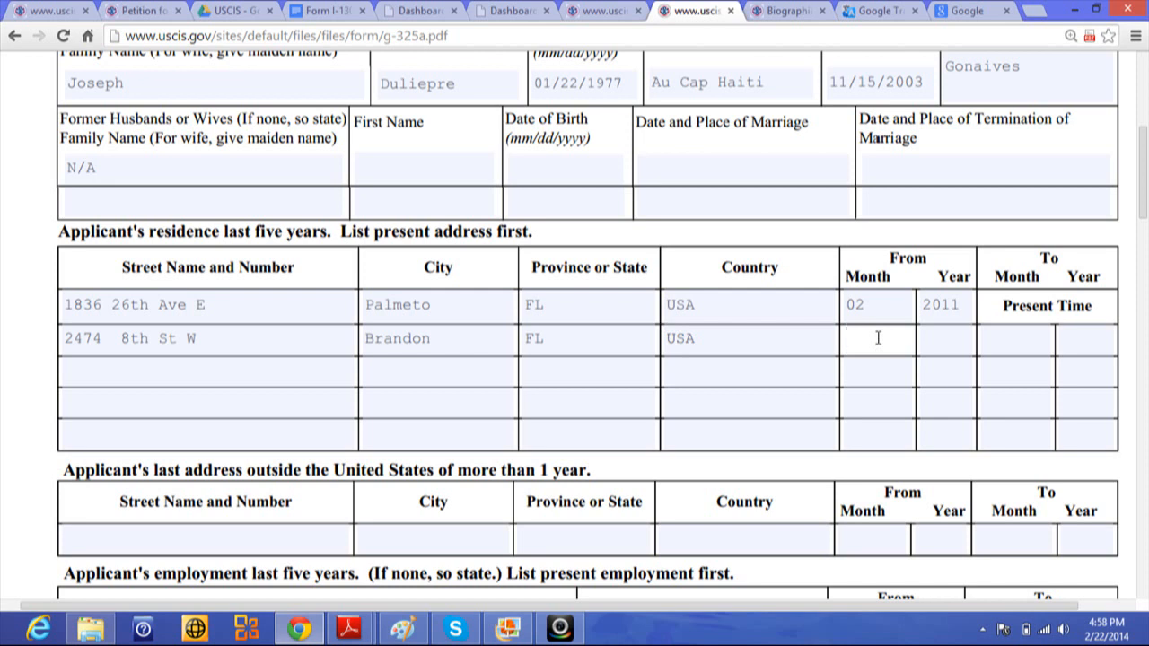
{"action": "left_click", "coordinate": [1012, 341]}
{"action": "type", "text": "02"}
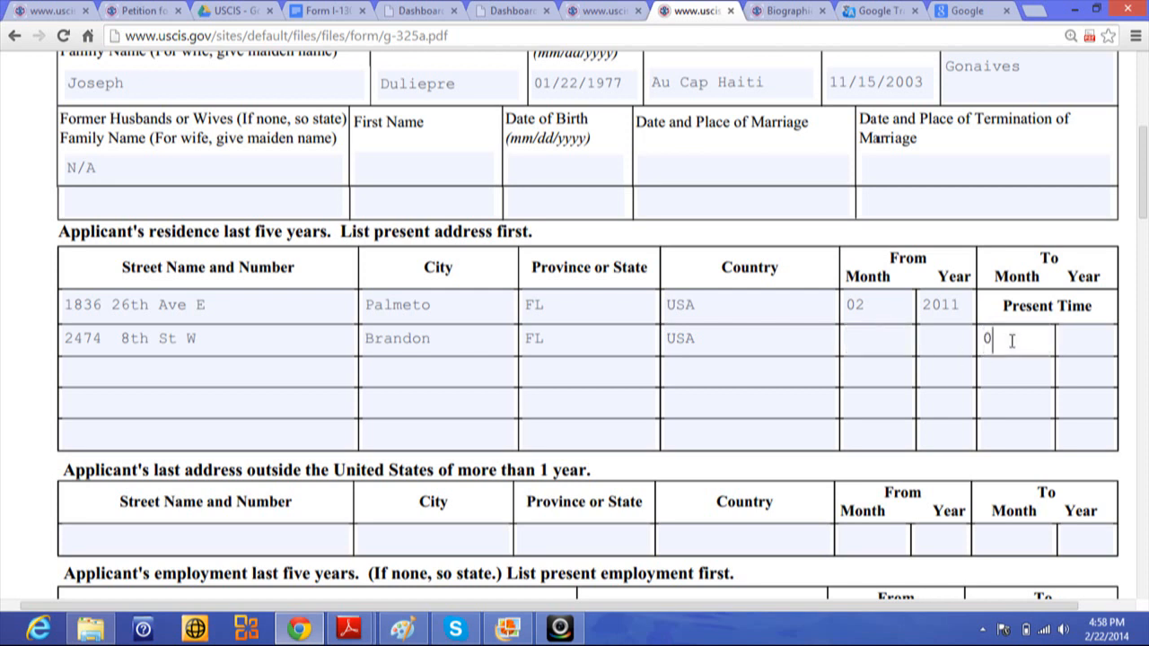
{"action": "left_click", "coordinate": [1092, 339]}
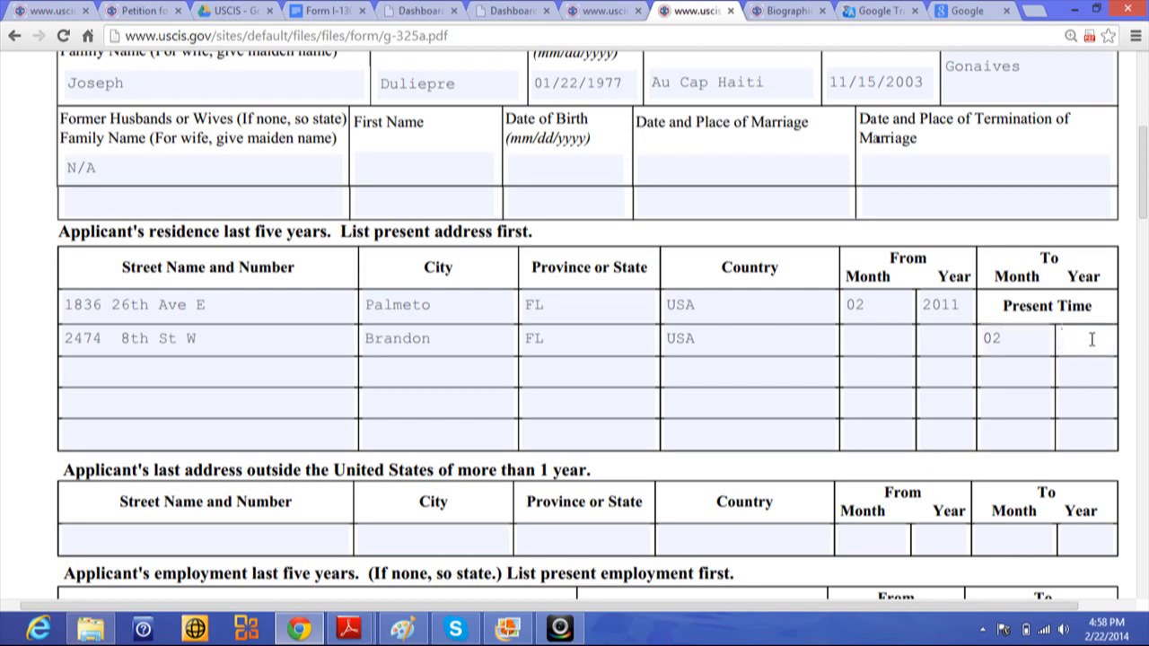
{"action": "type", "text": "2011"}
{"action": "left_click", "coordinate": [854, 342]}
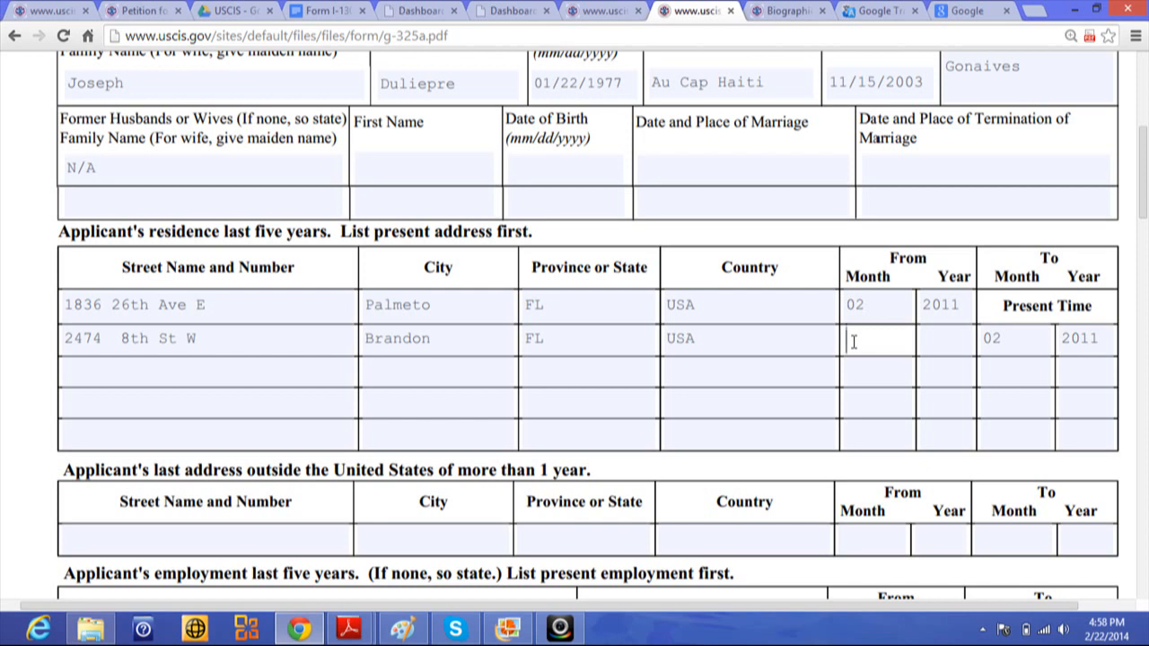
{"action": "type", "text": "02"}
{"action": "left_click", "coordinate": [935, 343]}
{"action": "type", "text": "2009"}
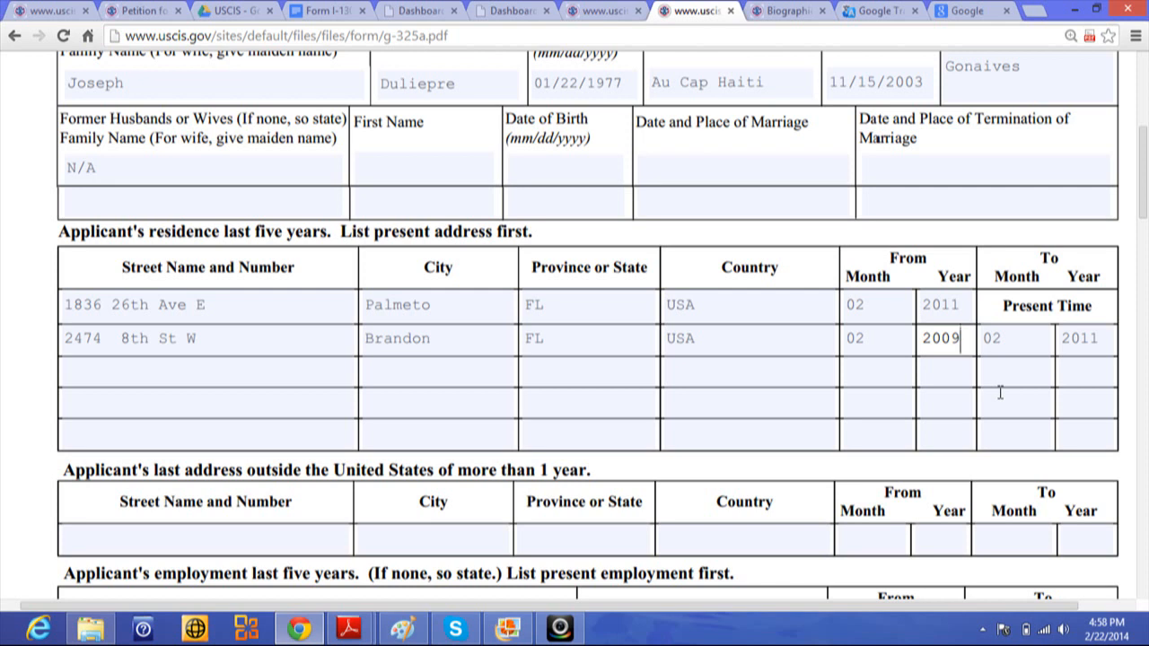
- Scroll the PDF down to the last-address-outside-the-US and employment tables
{"action": "left_click_drag", "start_coordinate": [1146, 178], "coordinate": [1146, 198]}
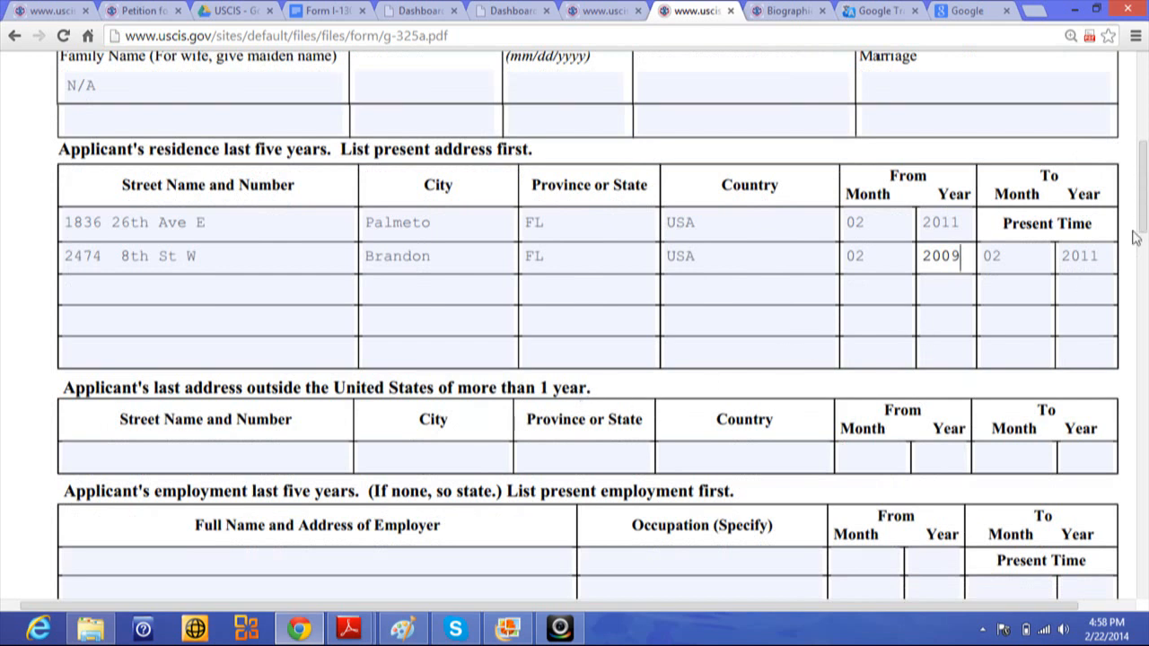
{"action": "left_click_drag", "start_coordinate": [1143, 208], "coordinate": [1143, 230]}
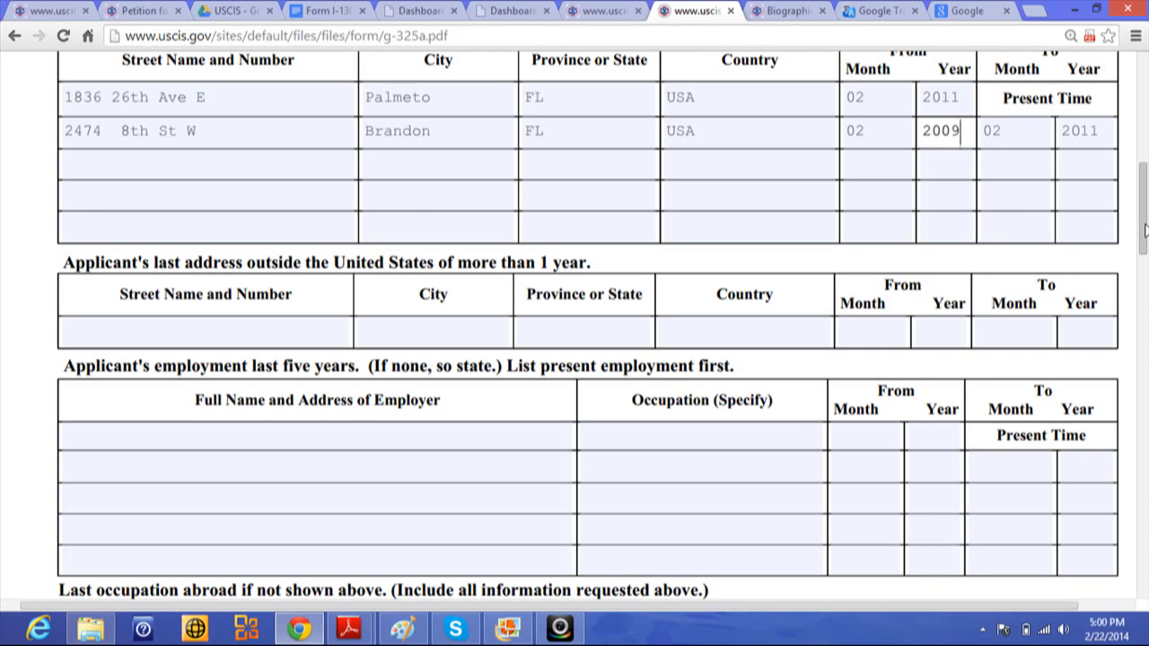
- Enter the last foreign street address and city, with country Haiti
{"action": "left_click", "coordinate": [242, 329]}
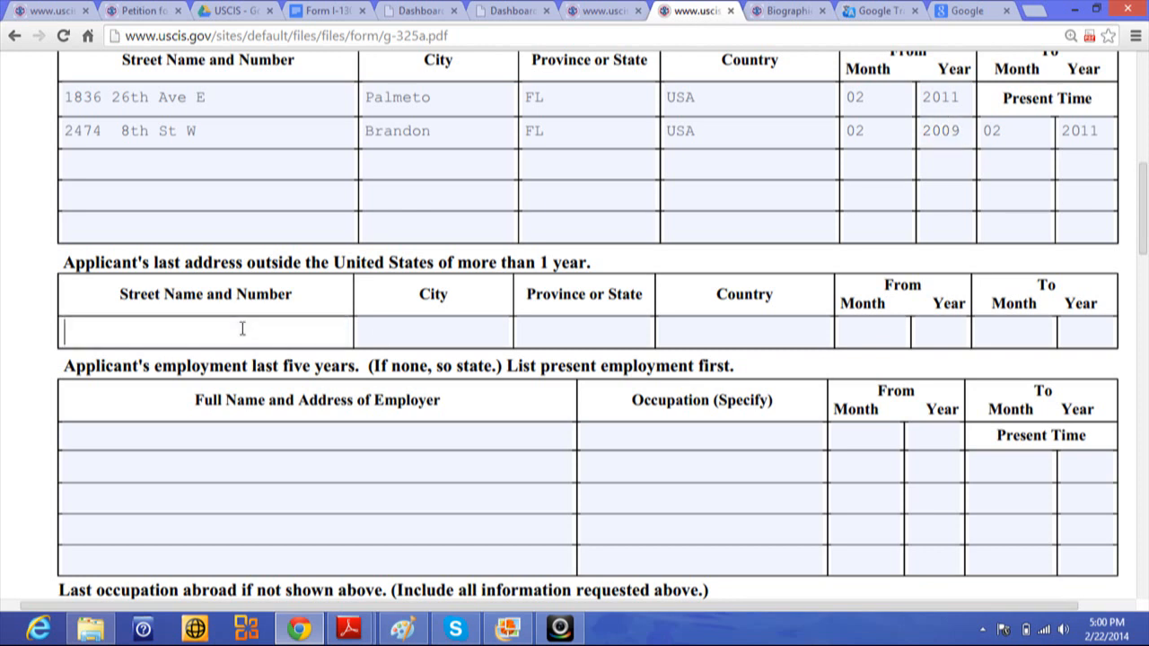
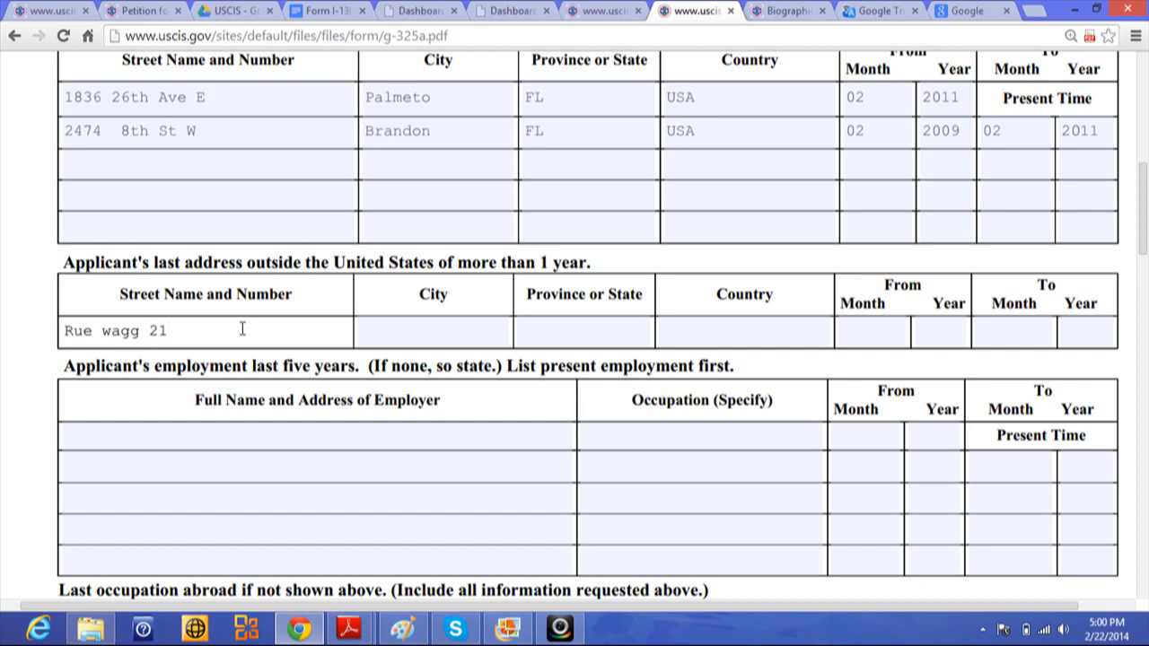
{"action": "left_click", "coordinate": [398, 332]}
{"action": "type", "text": "P"}
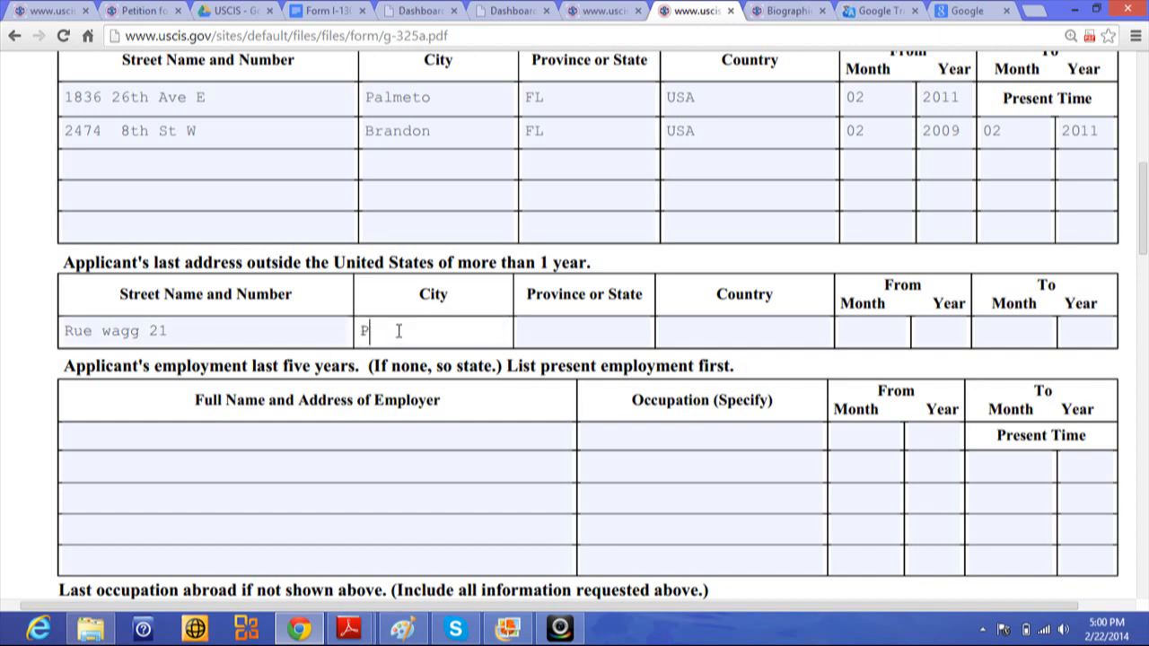
{"action": "type", "text": "ort au prince"}
{"action": "left_click", "coordinate": [562, 328]}
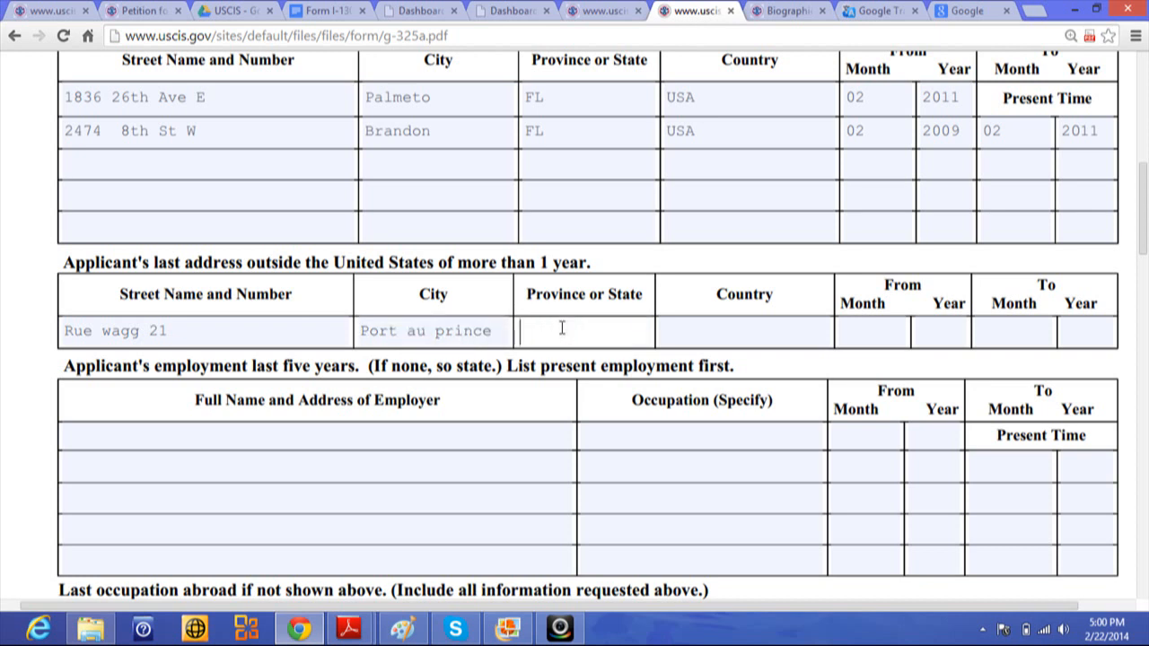
{"action": "left_click", "coordinate": [698, 335]}
{"action": "type", "text": "Hai"}
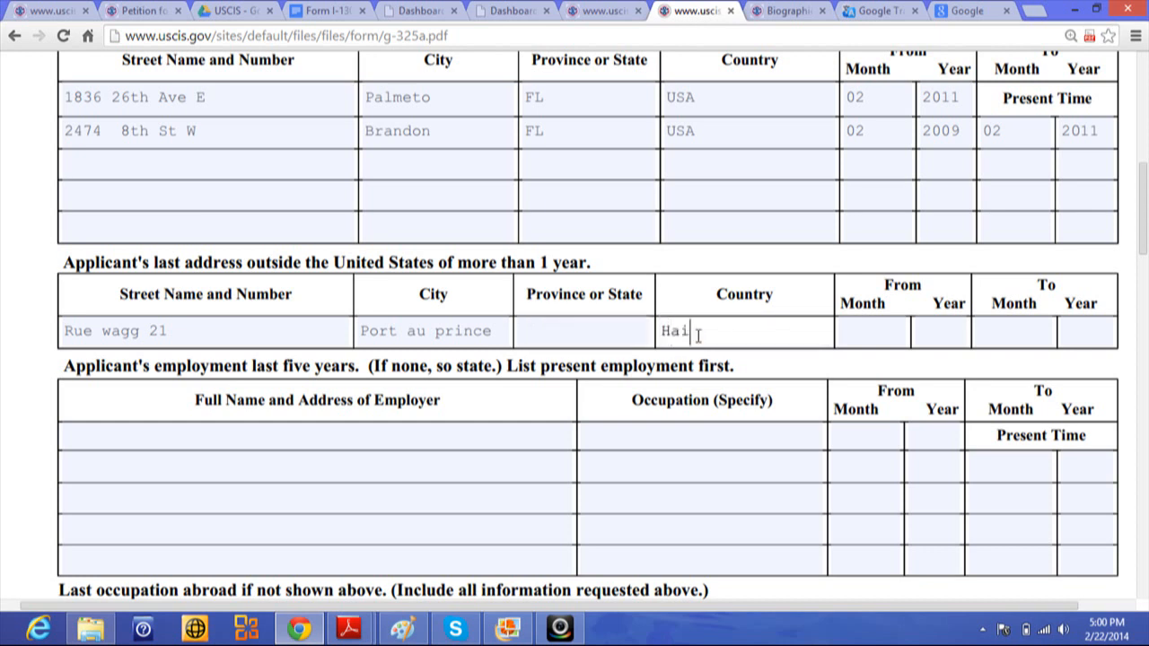
{"action": "type", "text": "ti"}
- Set the Haiti address's From date to month 12, year 2006
{"action": "left_click", "coordinate": [865, 331]}
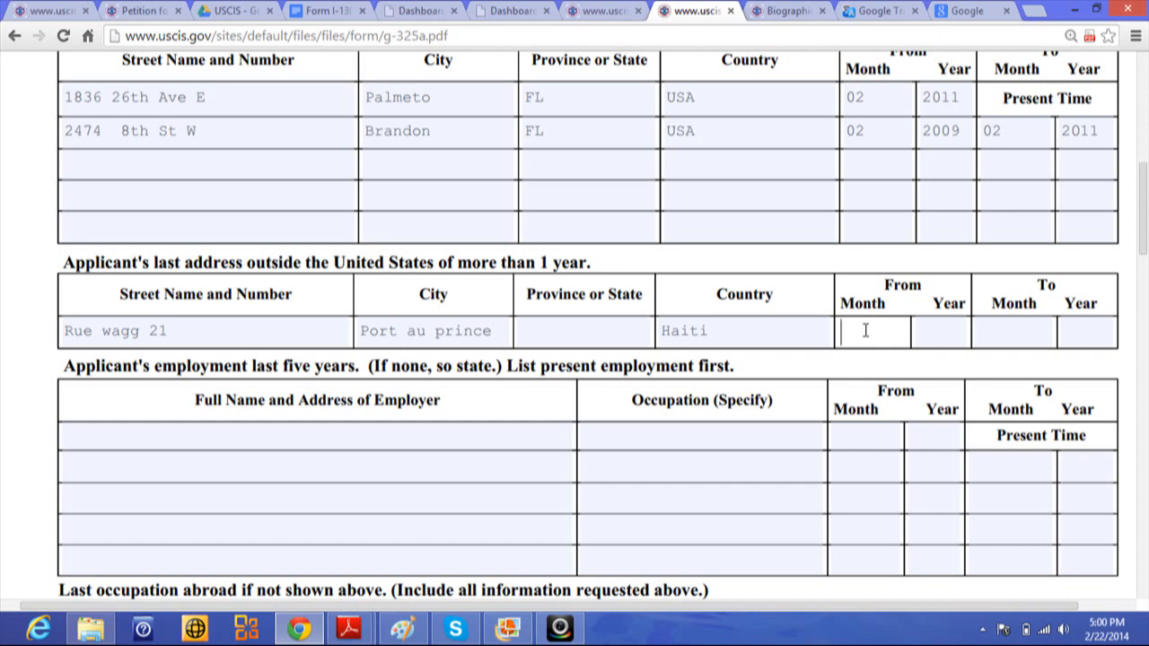
{"action": "type", "text": "20"}
{"action": "key", "text": "BackSpace"}
{"action": "key", "text": "BackSpace"}
{"action": "type", "text": "12"}
{"action": "left_click", "coordinate": [934, 331]}
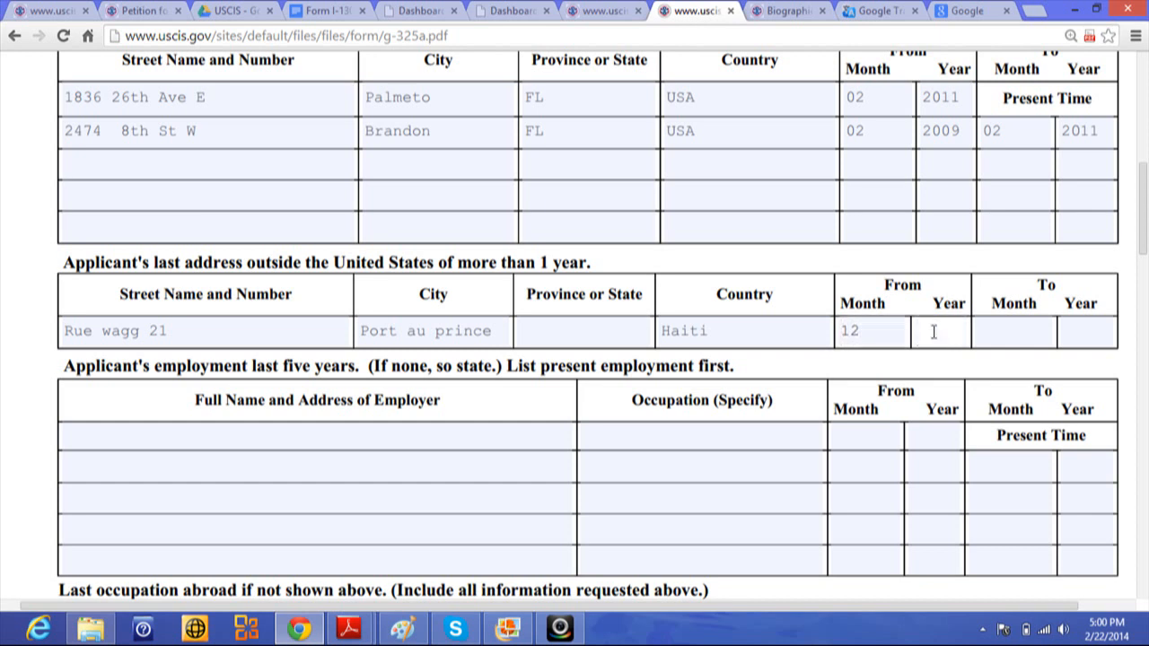
{"action": "type", "text": "2006"}
- Set the Haiti address's To date to month 12, year 2007
{"action": "left_click", "coordinate": [985, 333]}
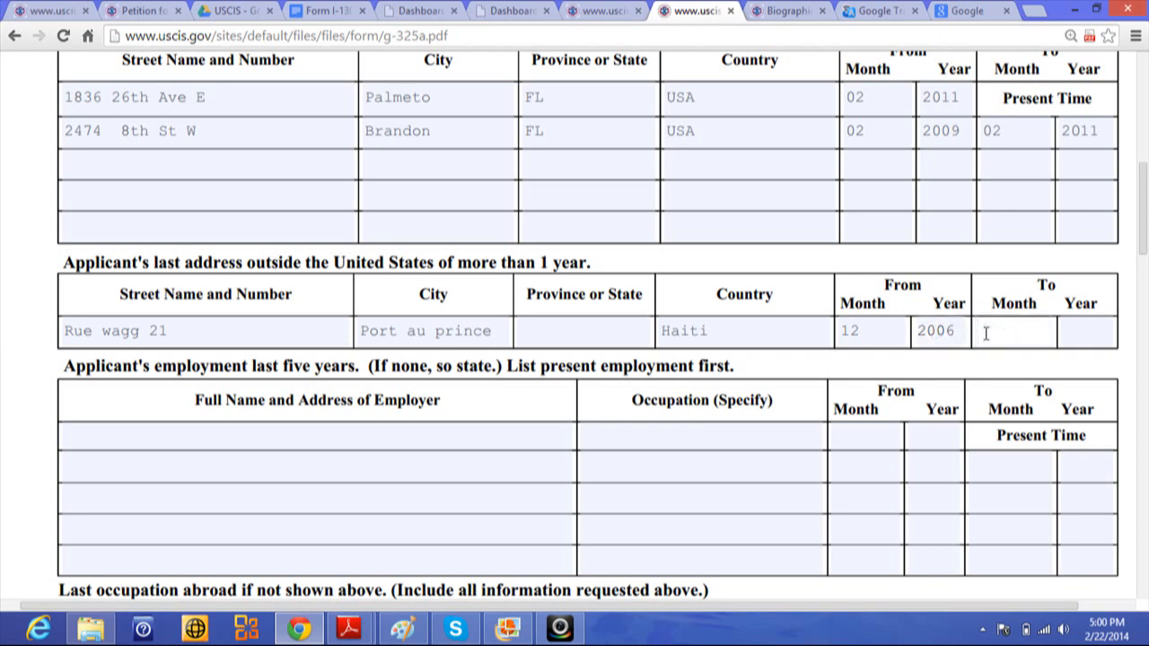
{"action": "type", "text": "12"}
{"action": "key", "text": "BackSpace"}
{"action": "key", "text": "BackSpace"}
{"action": "type", "text": "20"}
{"action": "key", "text": "BackSpace"}
{"action": "key", "text": "BackSpace"}
{"action": "type", "text": "12"}
{"action": "left_click", "coordinate": [1078, 331]}
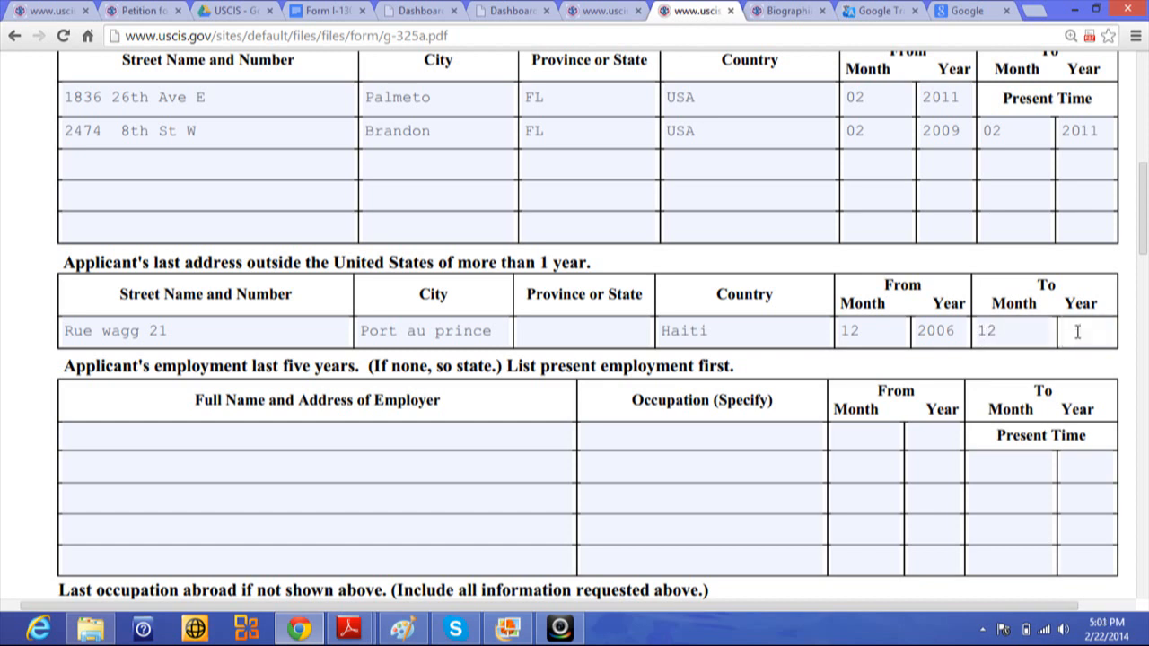
{"action": "type", "text": "200"}
{"action": "key", "text": "BackSpace"}
{"action": "key", "text": "BackSpace"}
{"action": "type", "text": "008"}
{"action": "key", "text": "BackSpace"}
{"action": "type", "text": "7"}
{"action": "left_click", "coordinate": [148, 436]}
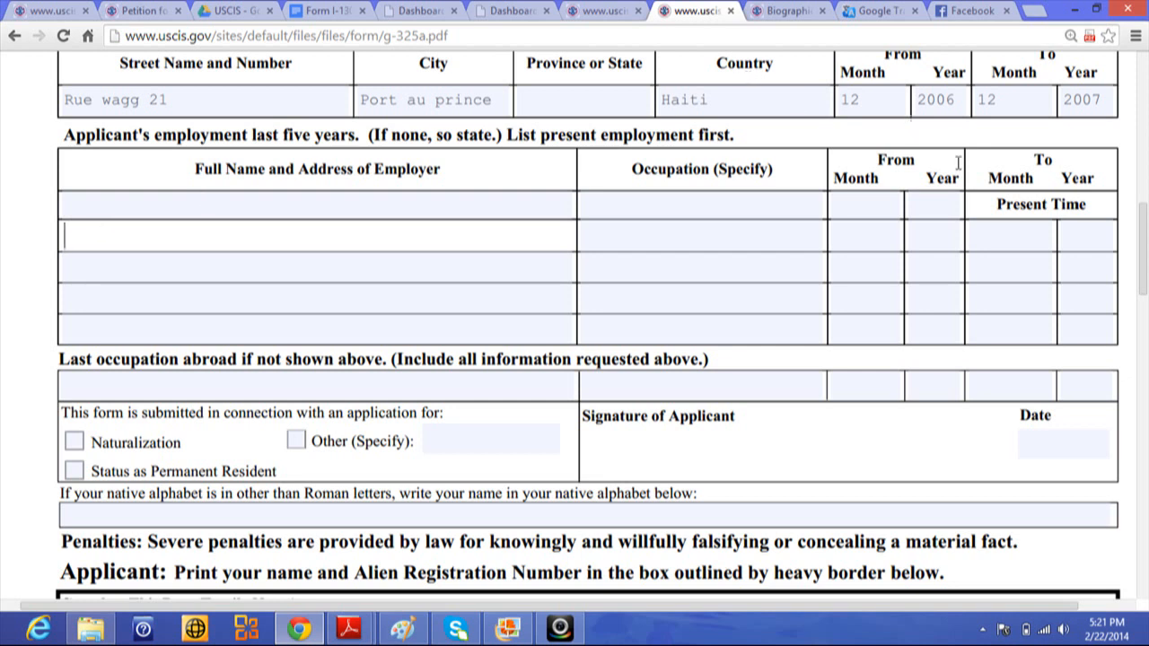
{"action": "mouse_move", "coordinate": [1145, 263]}
{"action": "left_mouse_down"}
{"action": "mouse_move", "coordinate": [1144, 215]}
{"action": "mouse_move", "coordinate": [1144, 248]}
{"action": "left_mouse_up"}
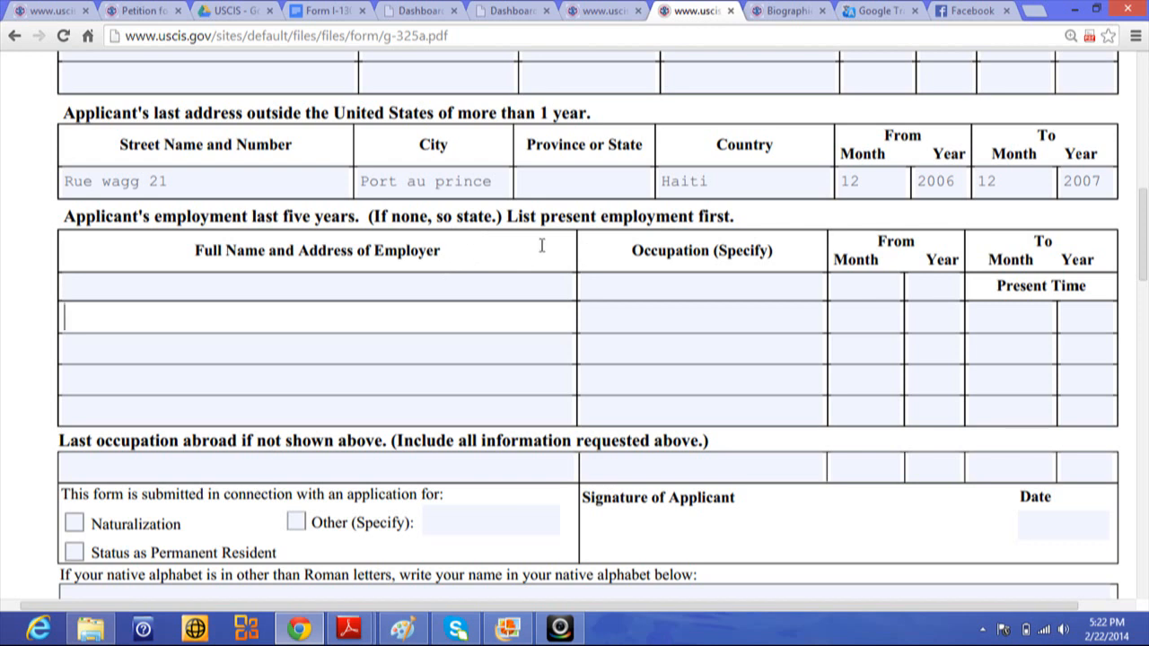
- Enter 'Wal-Mart 1835 13th Ave E Bradenton fl 34202' as the first employer's name and address
{"action": "left_click", "coordinate": [205, 284]}
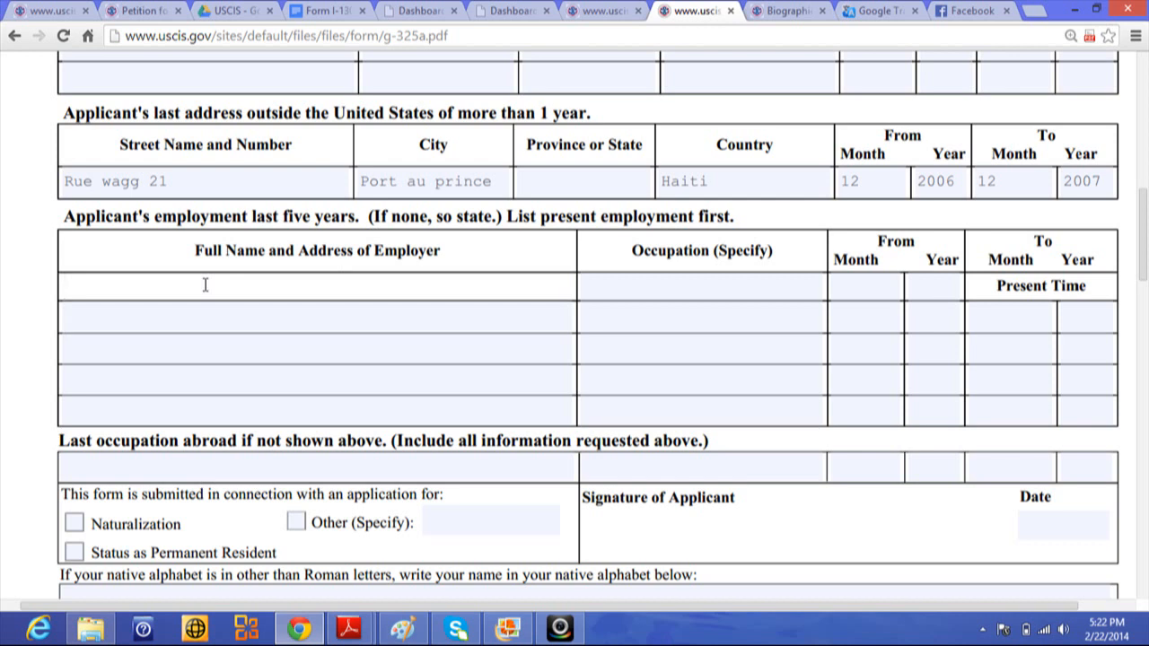
{"action": "type", "text": "wAL"}
{"action": "key", "text": "BackSpace"}
{"action": "key", "text": "BackSpace"}
{"action": "key", "text": "BackSpace"}
{"action": "type", "text": "Wal-Mart 1835"}
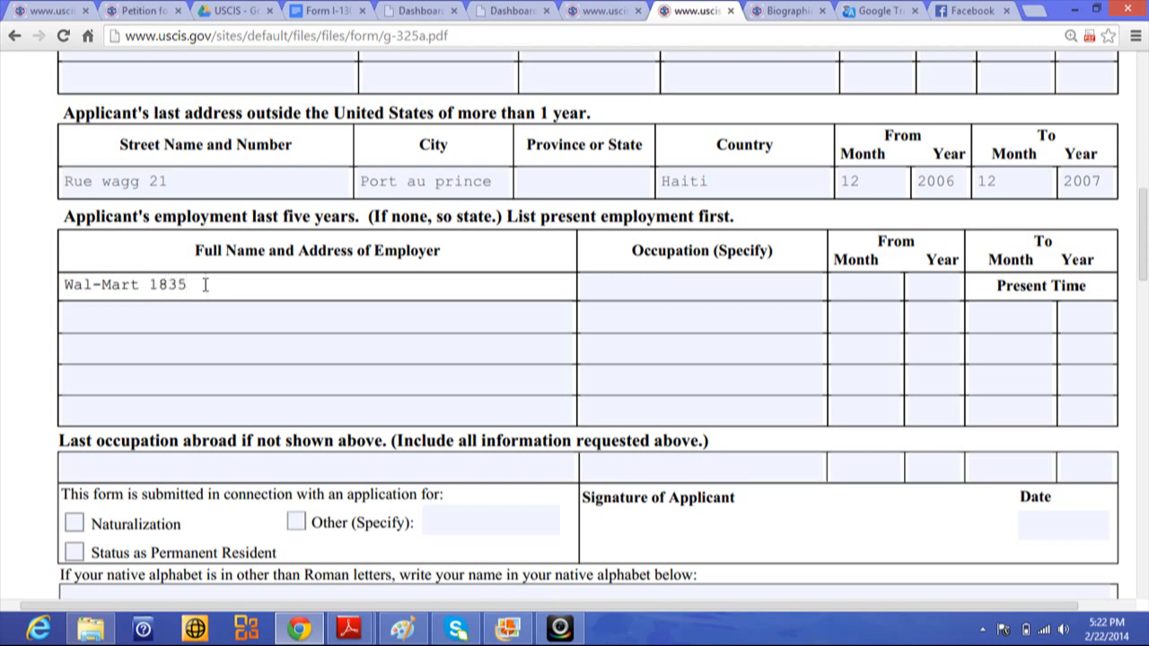
{"action": "type", "text": " 13th Ave e"}
{"action": "key", "text": "BackSpace"}
{"action": "key", "text": "BackSpace"}
{"action": "type", "text": "e"}
{"action": "key", "text": "BackSpace"}
{"action": "key", "text": "BackSpace"}
{"action": "type", "text": "E  Bra"}
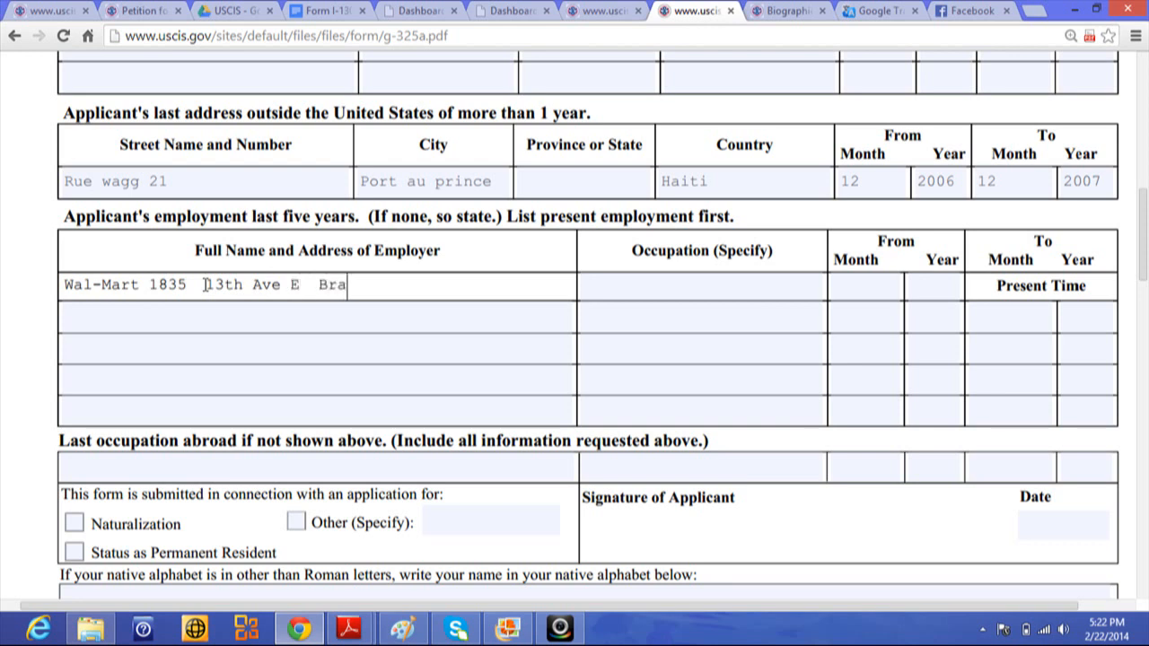
{"action": "type", "text": "denton fl 3"}
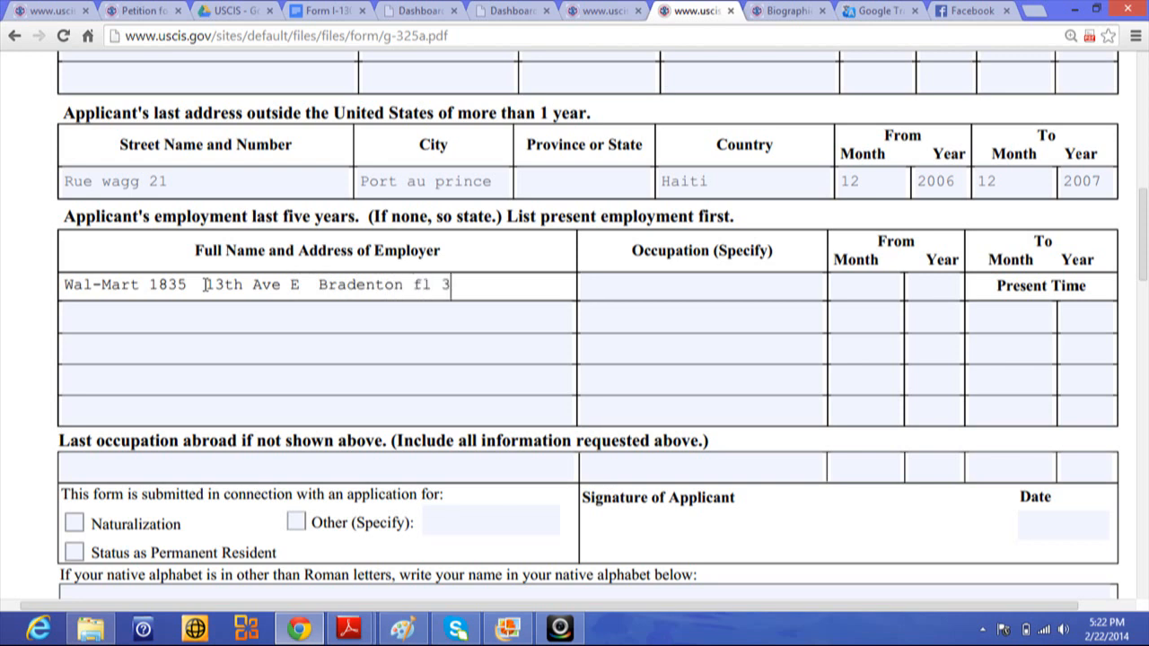
{"action": "type", "text": "4202"}
- Record occupation 'cashier' for the Wal-Mart job, starting month 02 of year 2009
{"action": "left_click", "coordinate": [617, 284]}
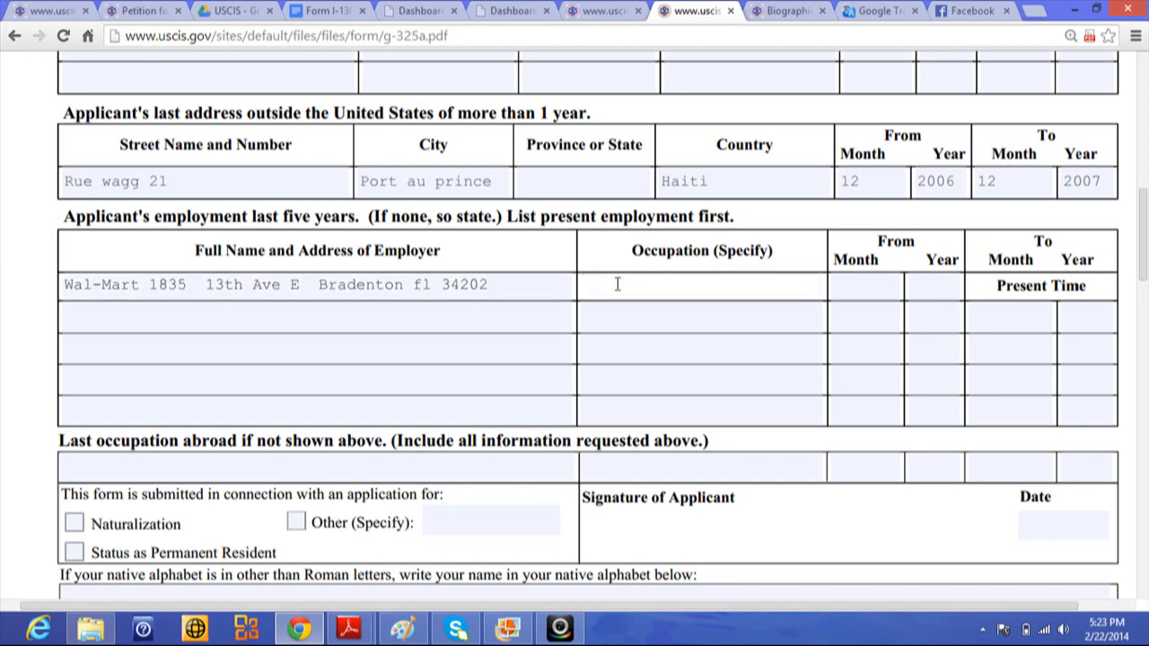
{"action": "type", "text": "cashier"}
{"action": "left_click", "coordinate": [857, 285]}
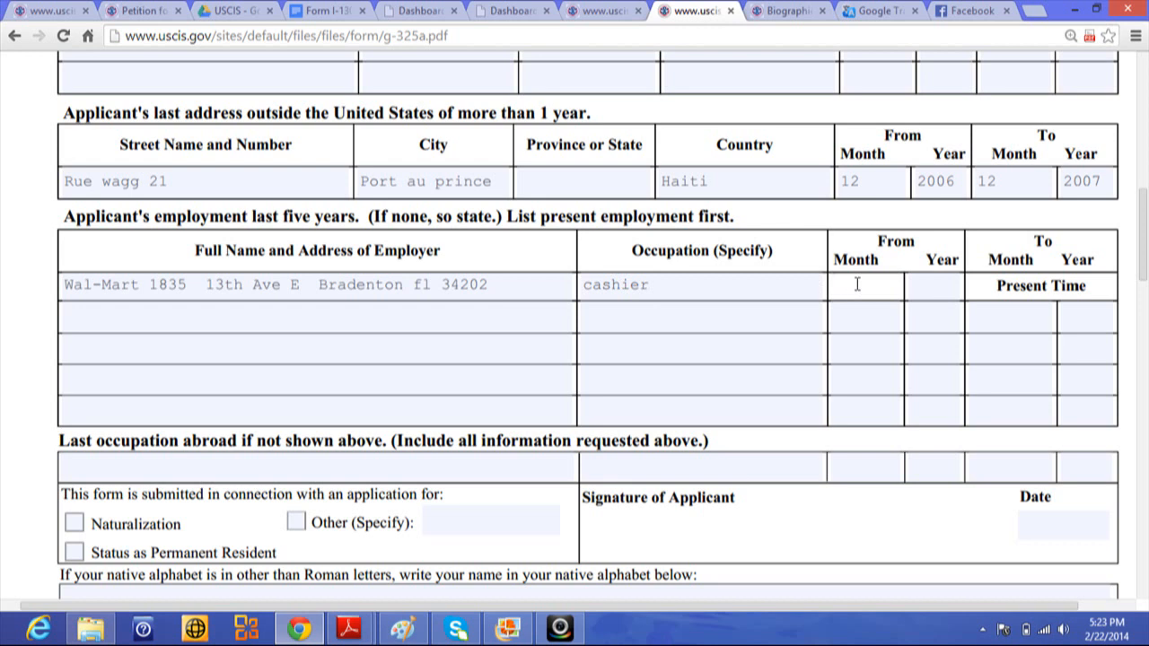
{"action": "type", "text": "02"}
{"action": "left_click", "coordinate": [919, 293]}
{"action": "type", "text": "2"}
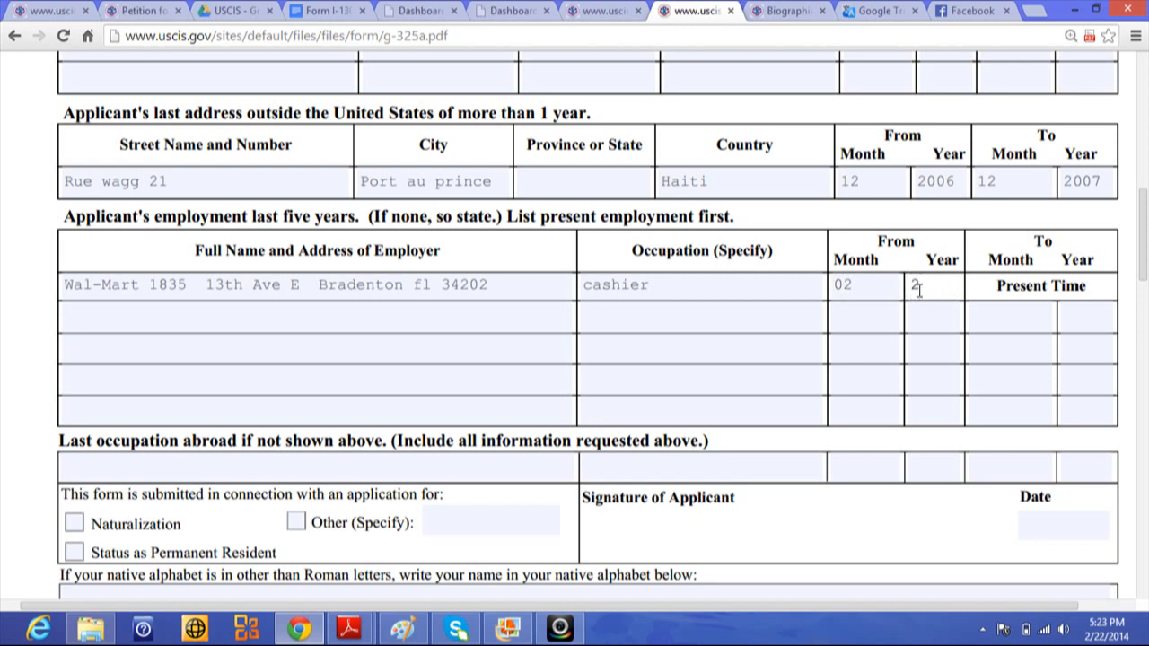
{"action": "type", "text": "009"}
- Enter 'trainer' as last occupation abroad and tick the Status as Permanent Resident checkbox
{"action": "left_click", "coordinate": [88, 466]}
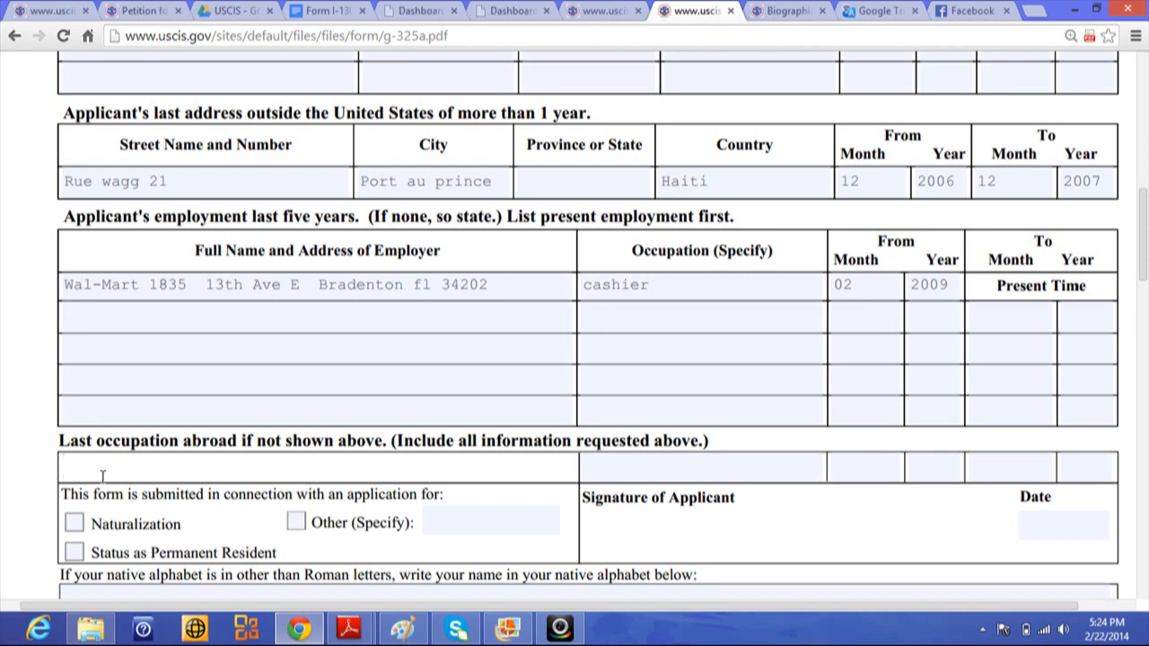
{"action": "type", "text": "trainer"}
{"action": "left_click", "coordinate": [74, 552]}
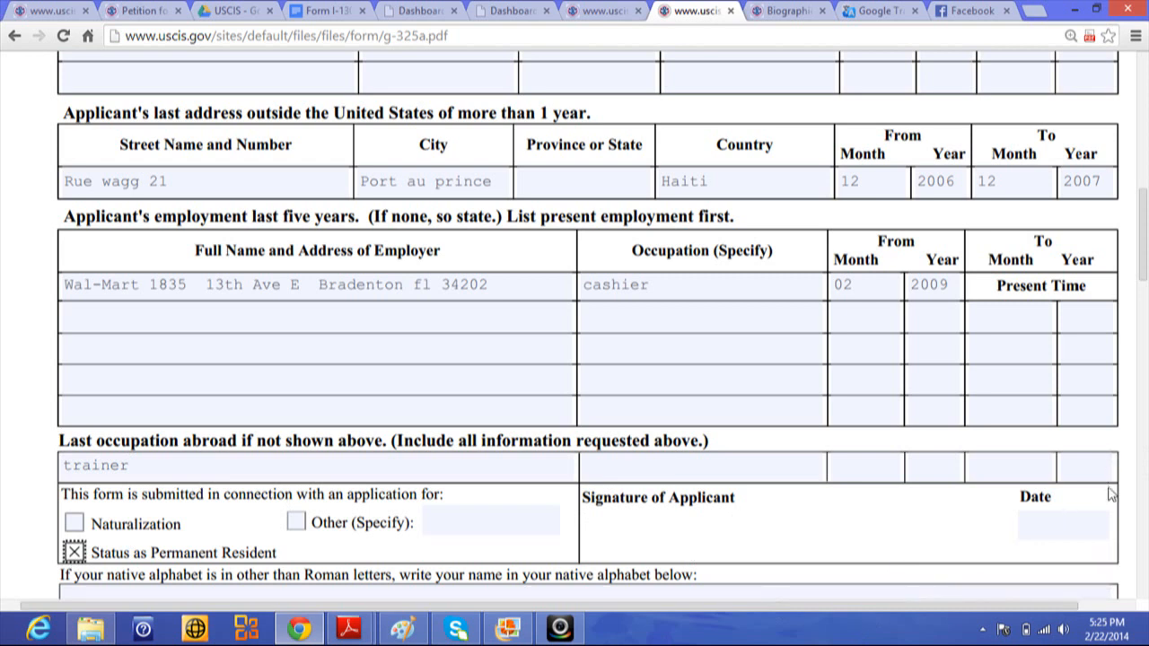
{"action": "left_click", "coordinate": [1145, 325]}
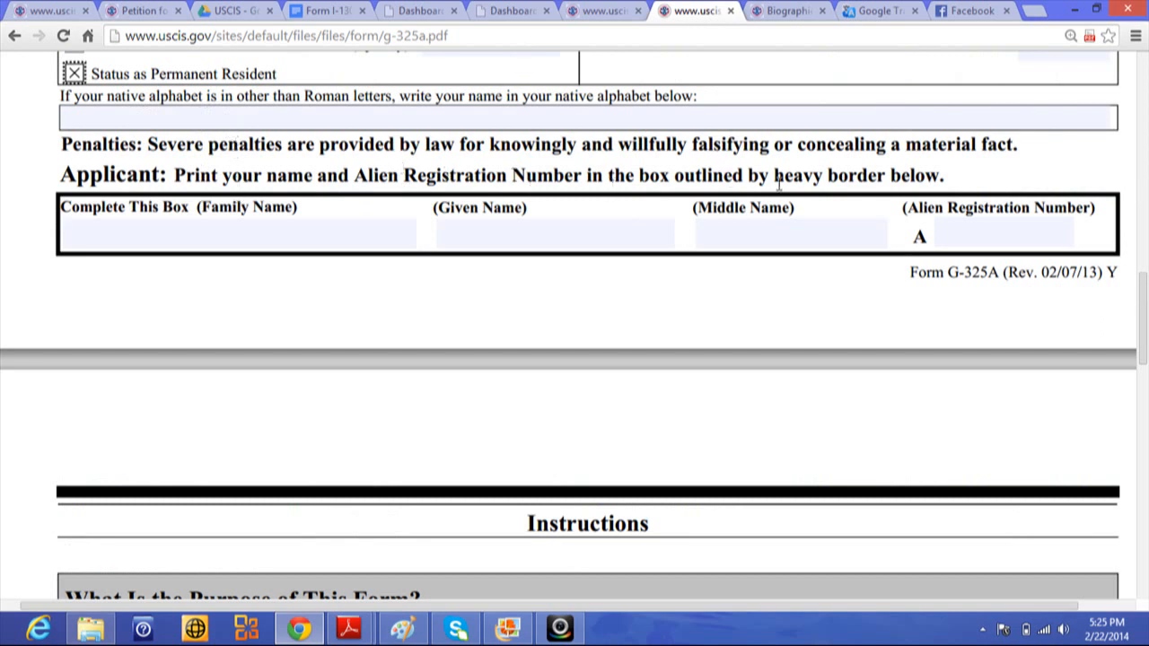
- Type the applicant's surname into Family Name and first name into Given Name
{"action": "left_click", "coordinate": [192, 226]}
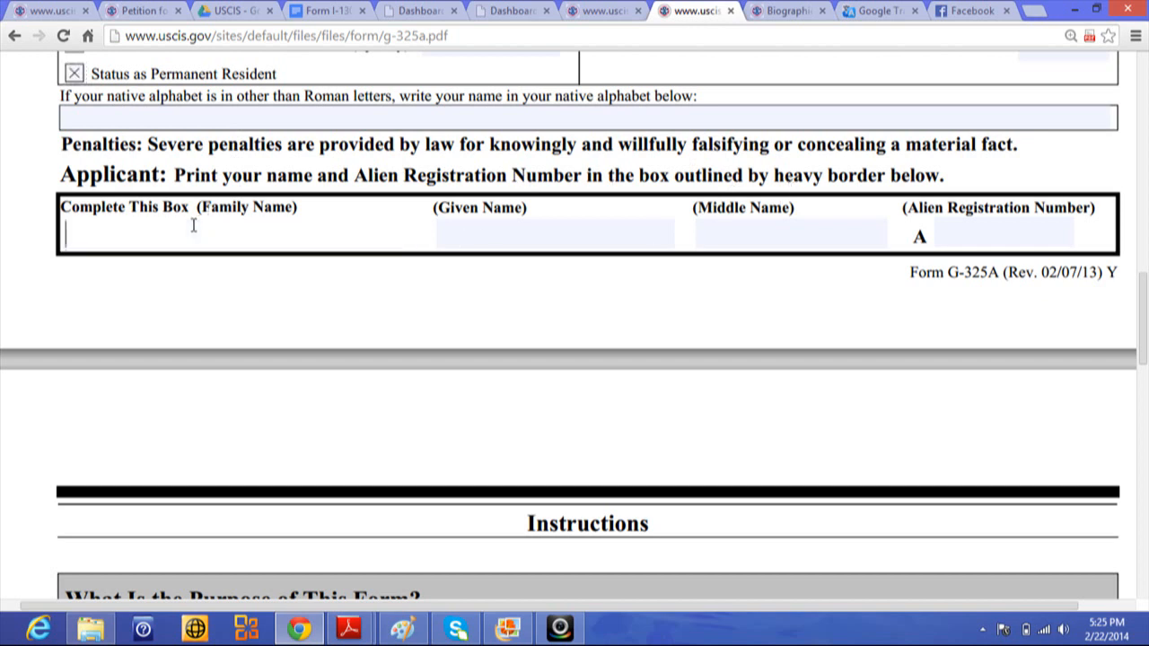
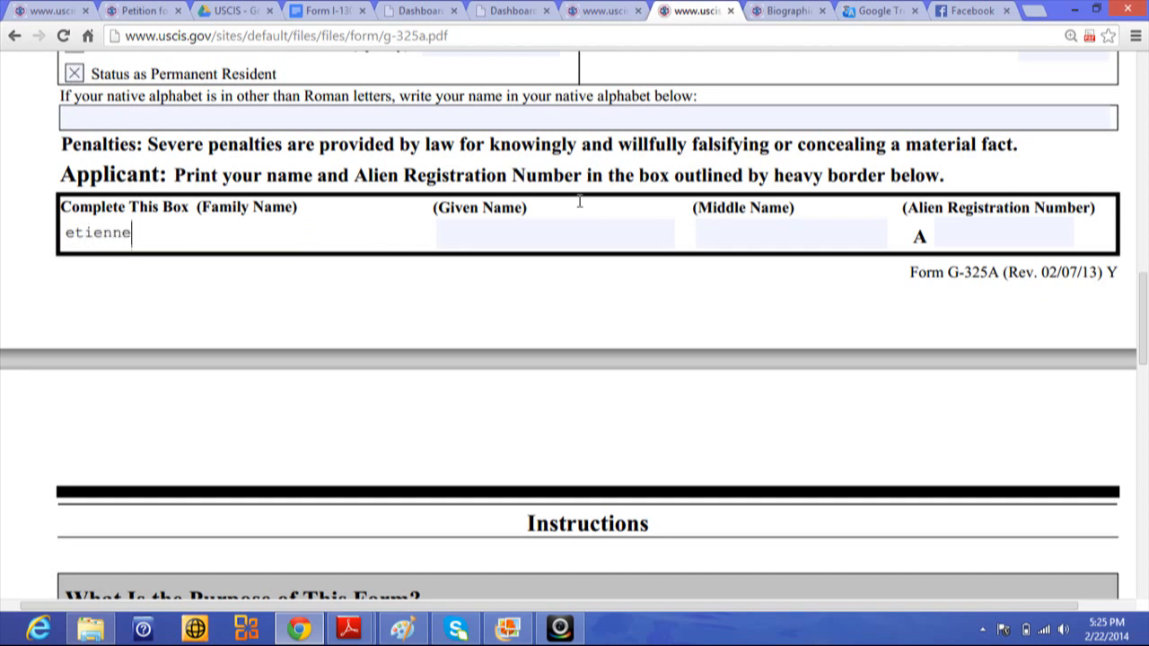
{"action": "left_click", "coordinate": [516, 235]}
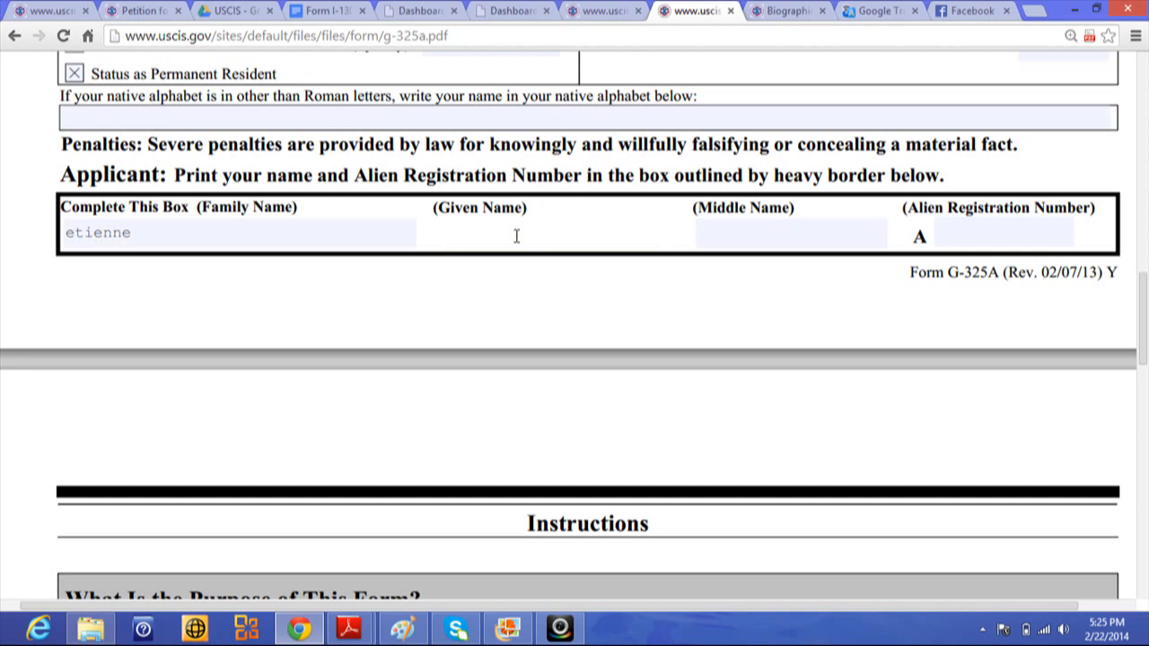
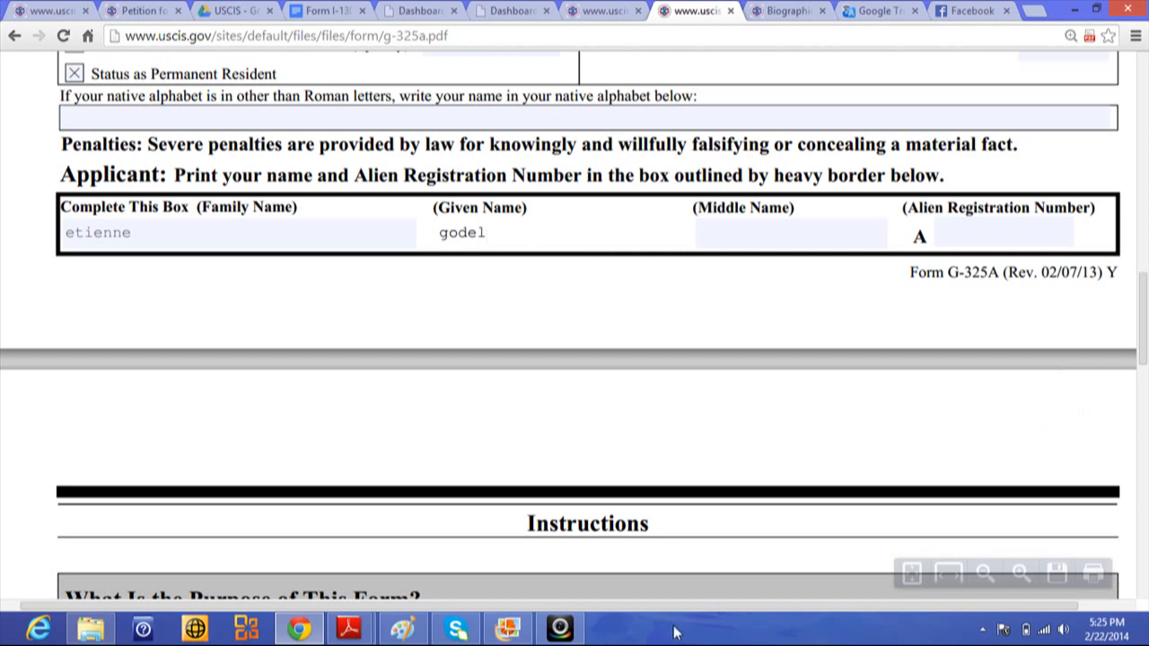
{"action": "left_click", "coordinate": [560, 633]}
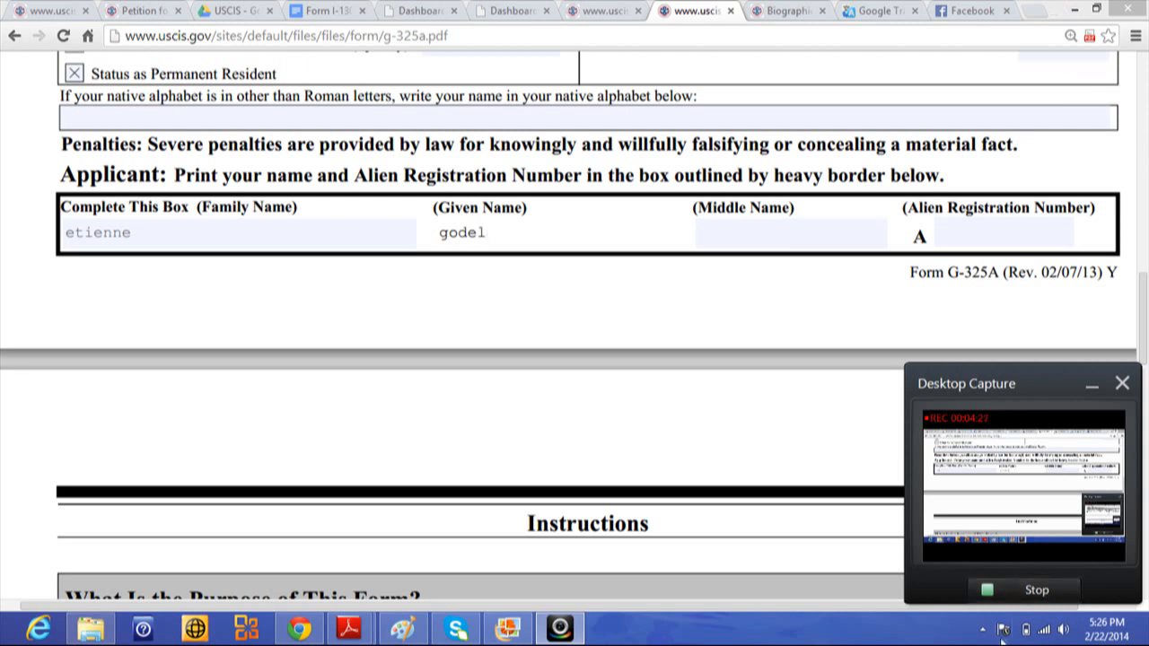
- Stop the Desktop Capture screen recording
{"action": "left_click", "coordinate": [1026, 594]}
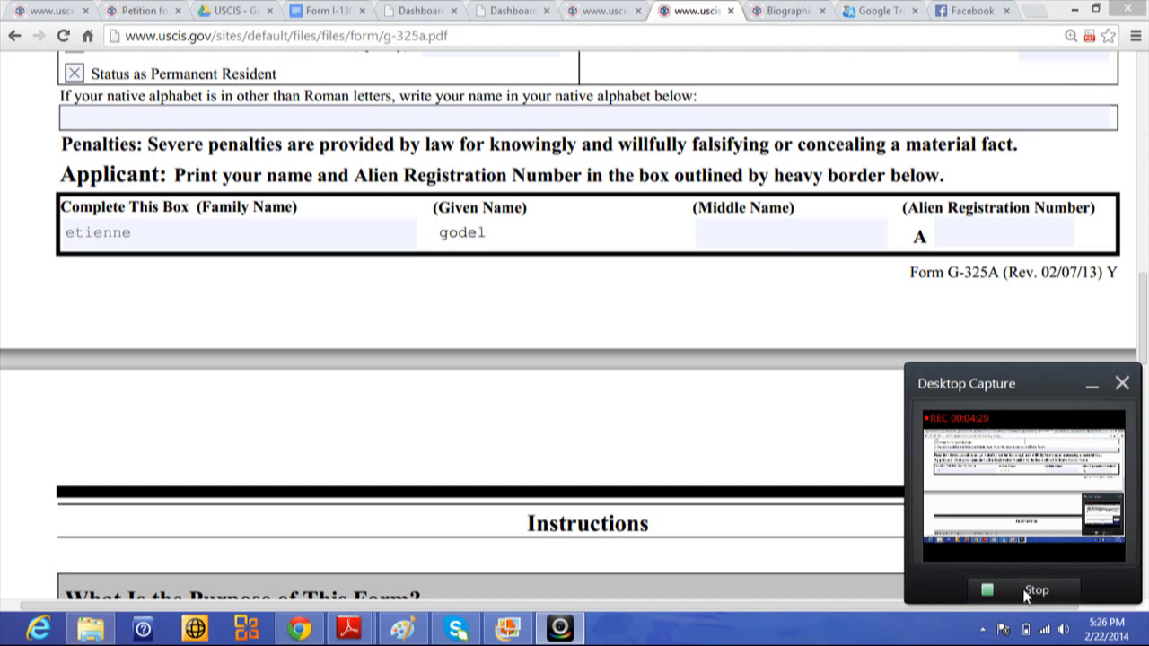